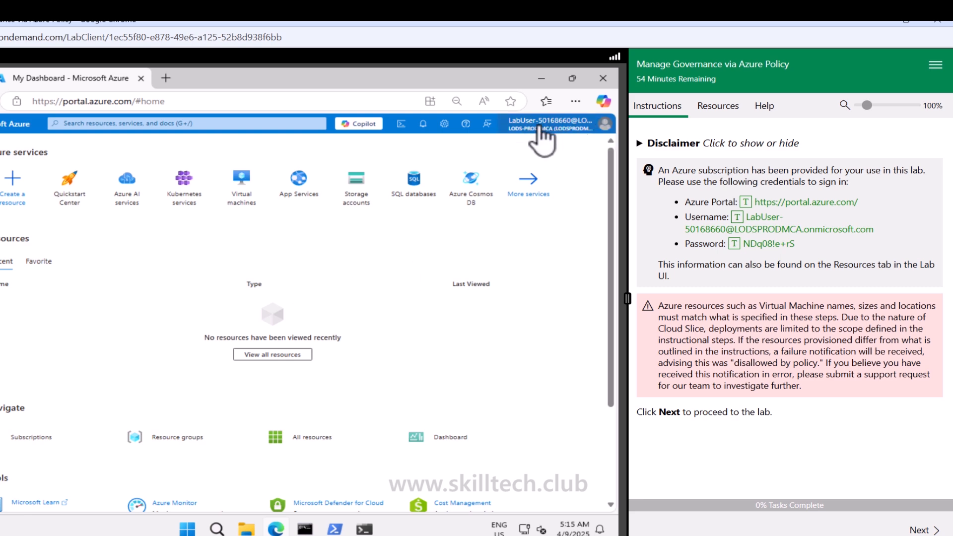
- Open the Lab 02b instructions and read the lab scenario, interactive simulations, architecture diagram and job skills through to Task 1
{"action": "left_click", "coordinate": [912, 531]}
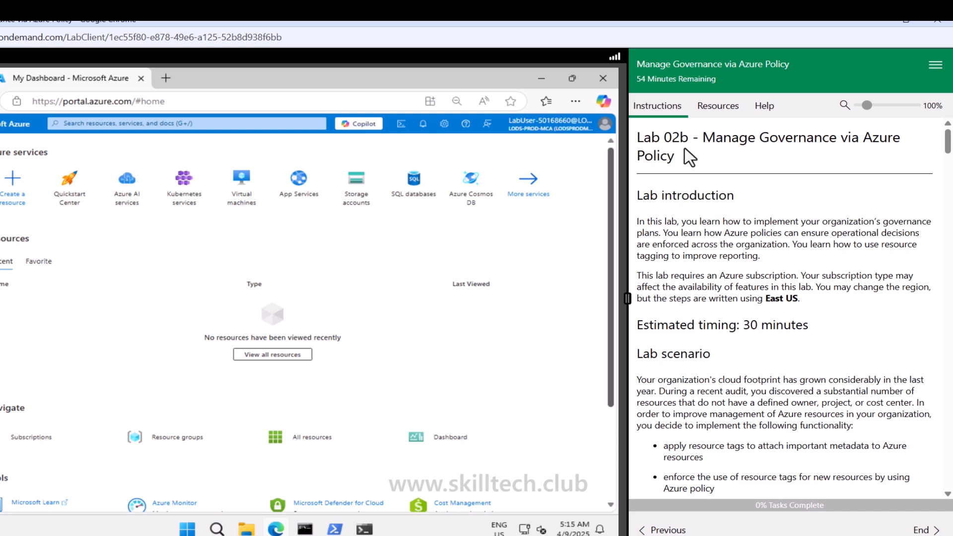
{"action": "left_click_drag", "start_coordinate": [680, 141], "coordinate": [686, 144]}
{"action": "scroll", "coordinate": [735, 282], "scroll_direction": "down", "scroll_amount": 4}
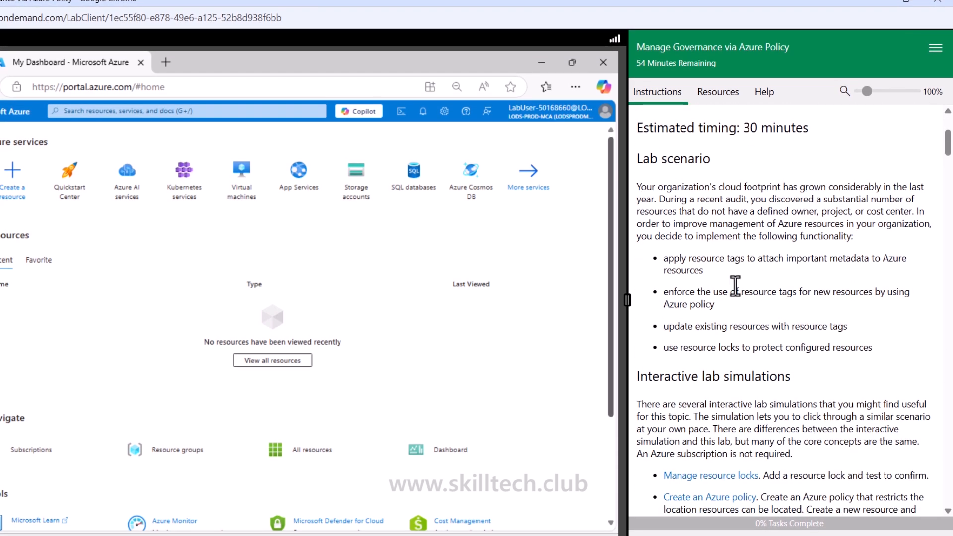
{"action": "left_click_drag", "start_coordinate": [701, 258], "coordinate": [869, 260]}
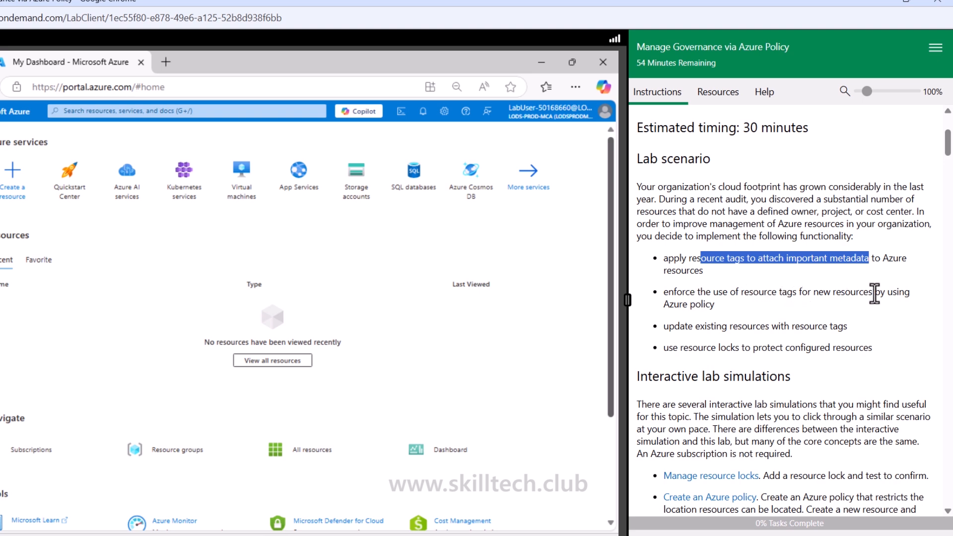
{"action": "left_click_drag", "start_coordinate": [664, 304], "coordinate": [709, 306]}
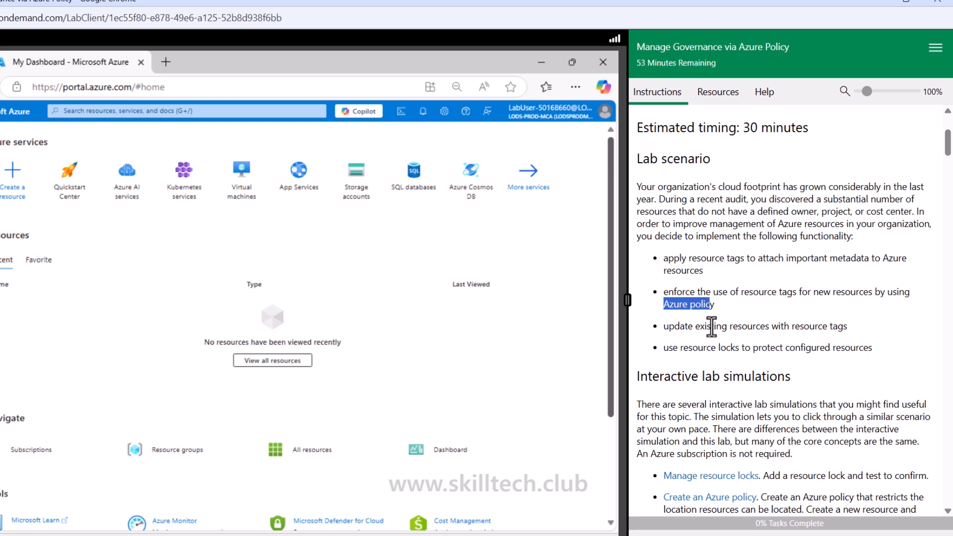
{"action": "left_click_drag", "start_coordinate": [842, 326], "coordinate": [715, 327]}
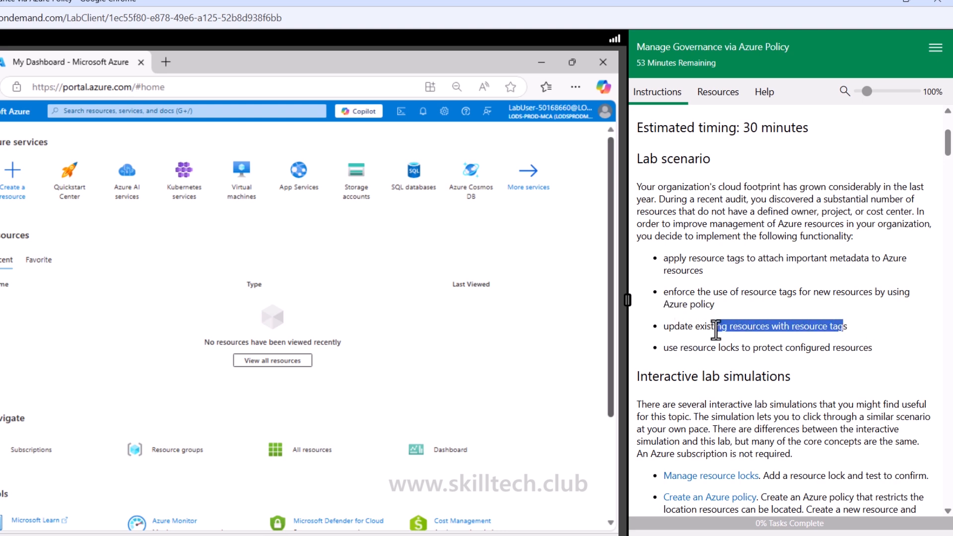
{"action": "left_click_drag", "start_coordinate": [671, 349], "coordinate": [859, 349]}
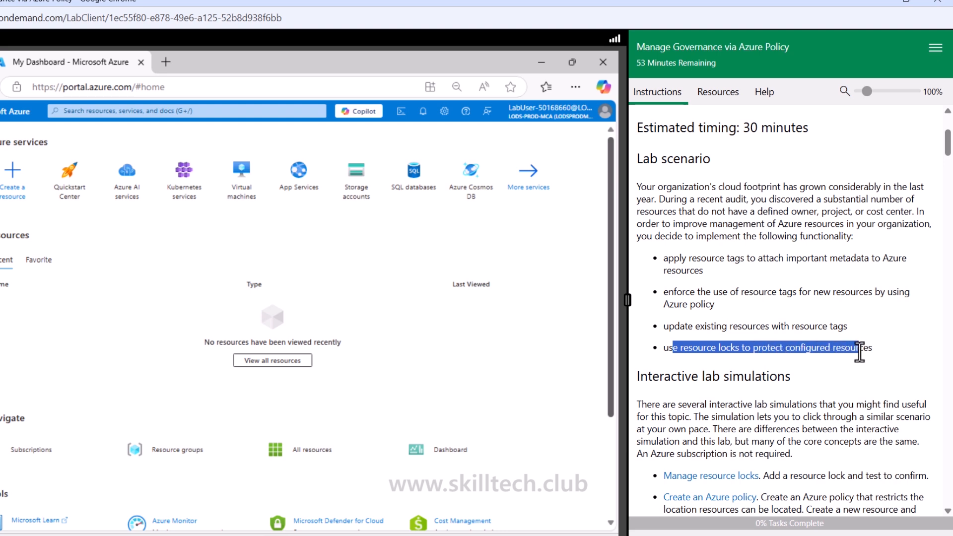
{"action": "scroll", "coordinate": [783, 338], "scroll_direction": "down", "scroll_amount": 7}
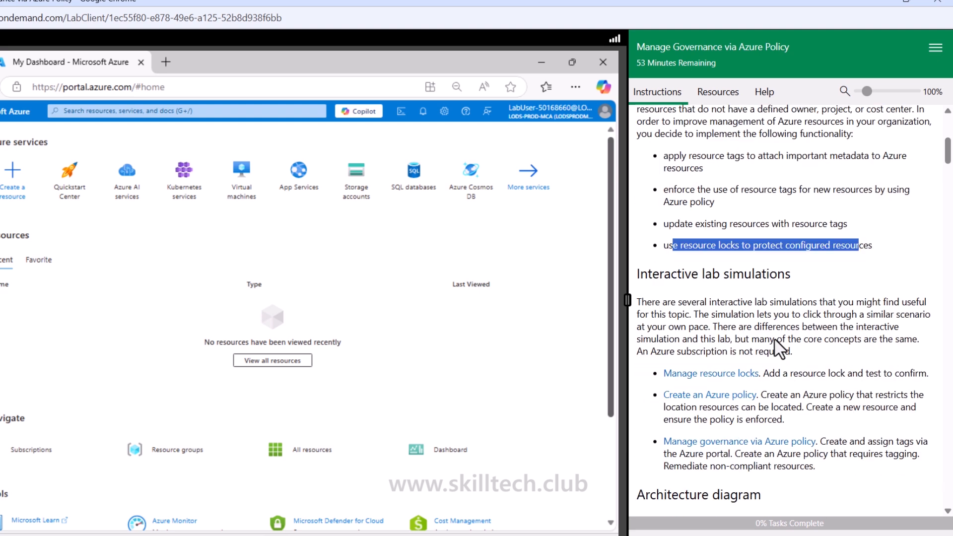
{"action": "scroll", "coordinate": [775, 348], "scroll_direction": "down", "scroll_amount": 1}
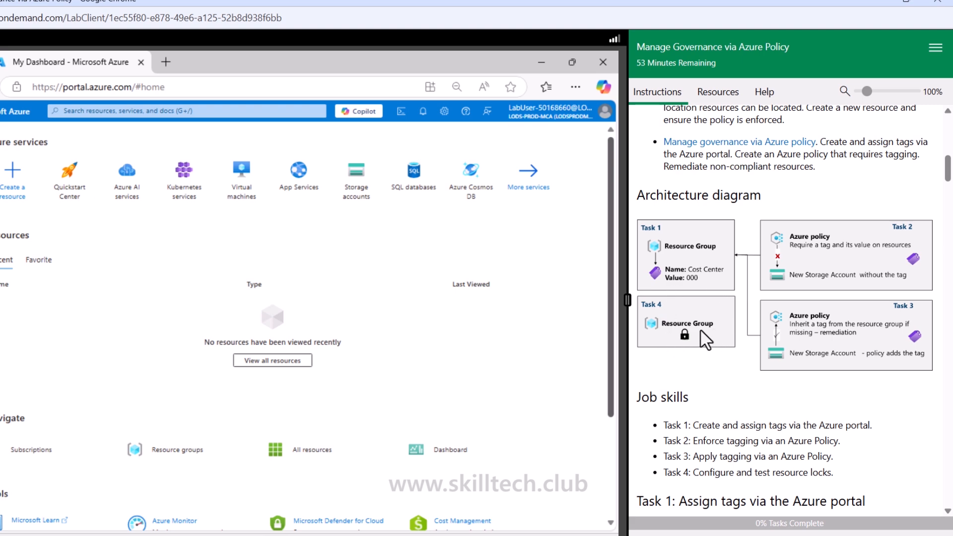
{"action": "scroll", "coordinate": [700, 328], "scroll_direction": "down", "scroll_amount": 6}
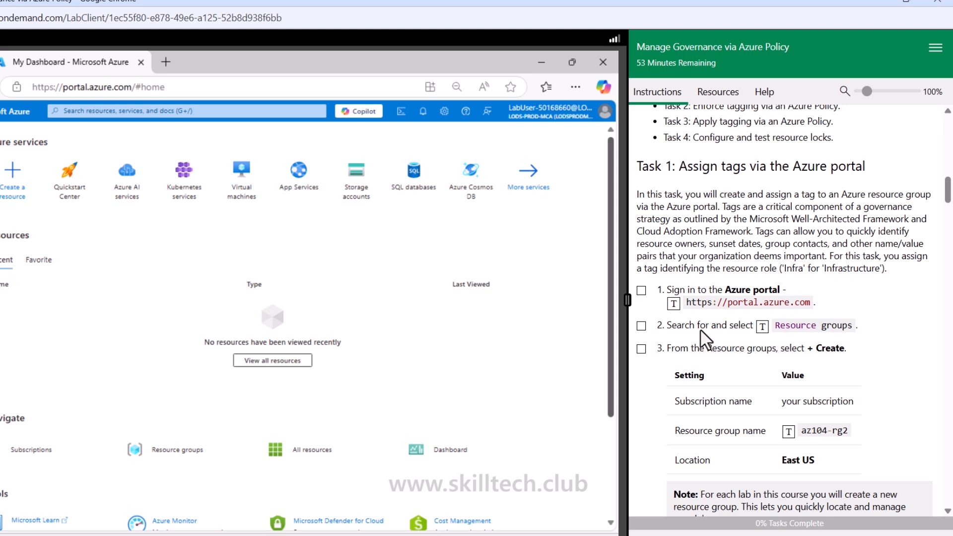
- Mark Task 1 instructions 1 and 2 as done and open Resource groups in the Azure portal
{"action": "scroll", "coordinate": [700, 328], "scroll_direction": "down", "scroll_amount": 3}
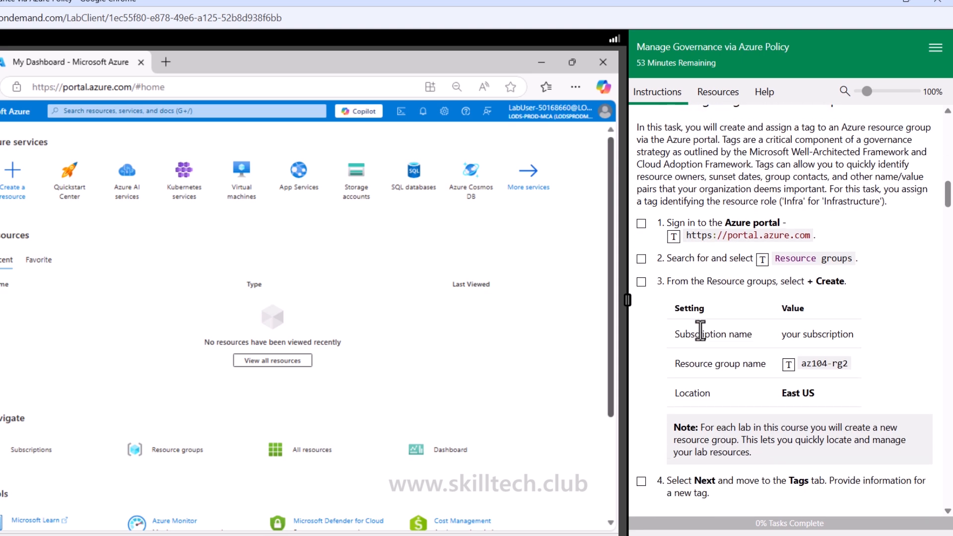
{"action": "left_click", "coordinate": [641, 224]}
{"action": "left_click", "coordinate": [640, 259]}
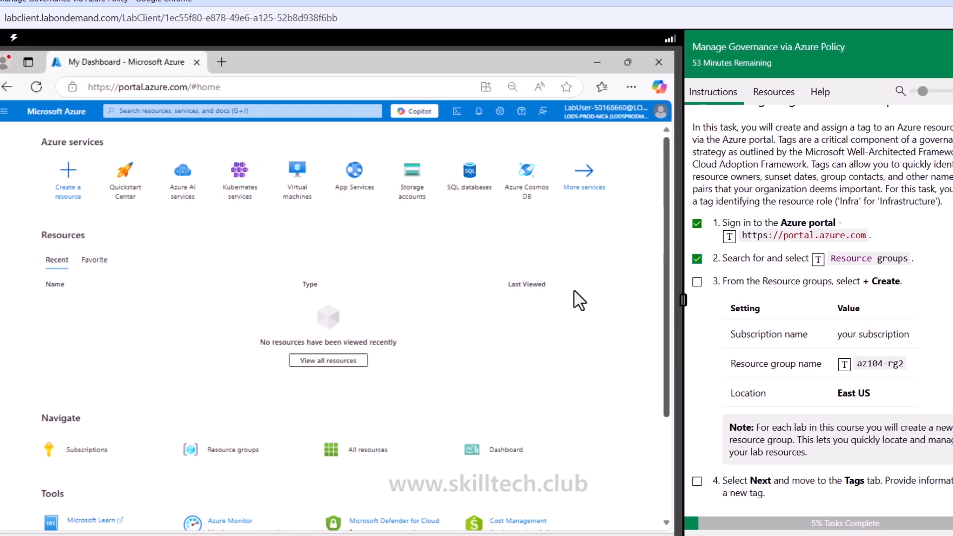
{"action": "left_click", "coordinate": [250, 449]}
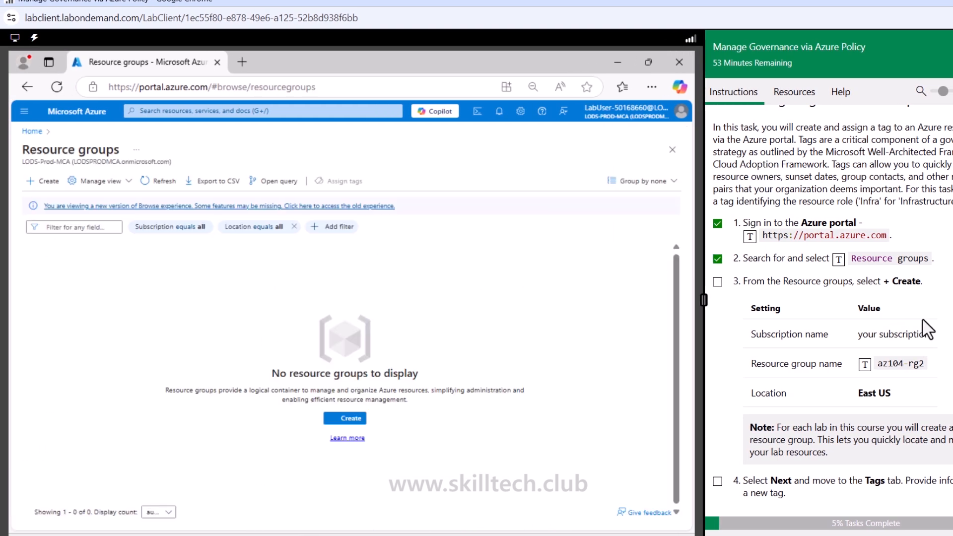
- Start a new resource group named az104-rg2 from the lab's Task 1 settings and proceed to its review
{"action": "scroll", "coordinate": [923, 330], "scroll_direction": "down", "scroll_amount": 1}
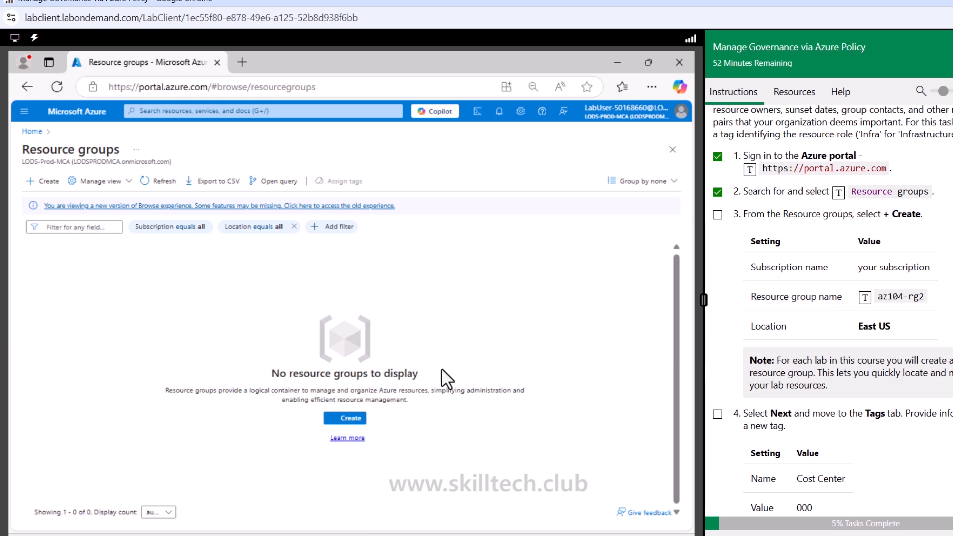
{"action": "left_click", "coordinate": [44, 184]}
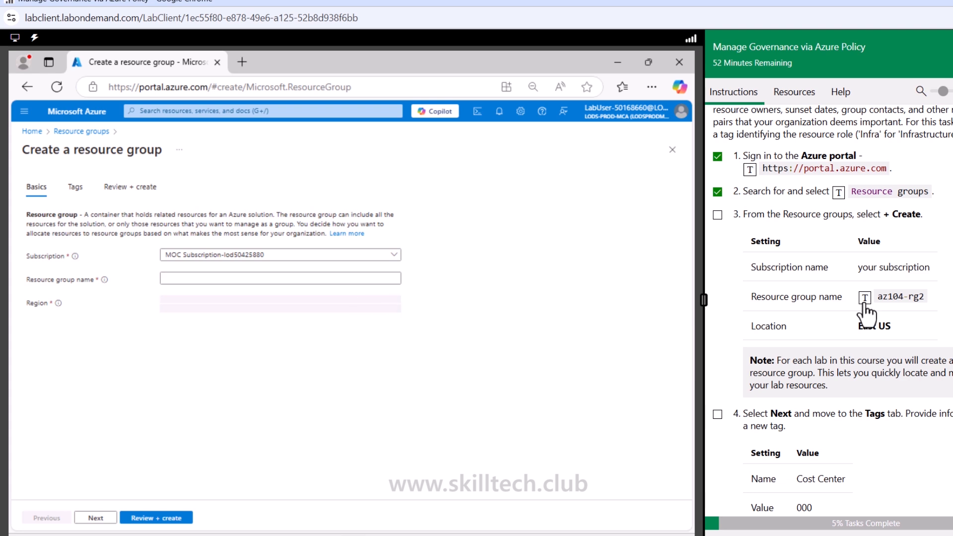
{"action": "left_click", "coordinate": [356, 281]}
{"action": "left_click", "coordinate": [864, 297]}
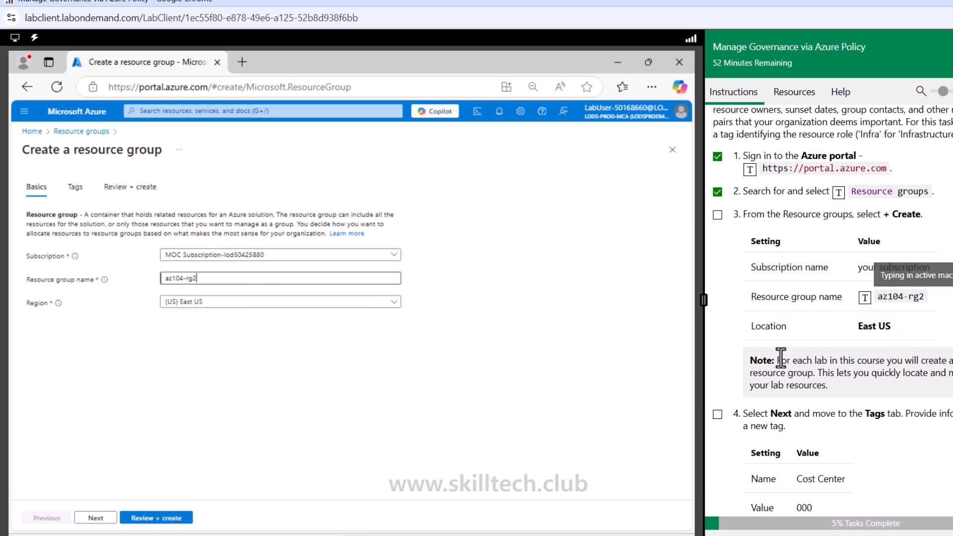
{"action": "left_click", "coordinate": [180, 517]}
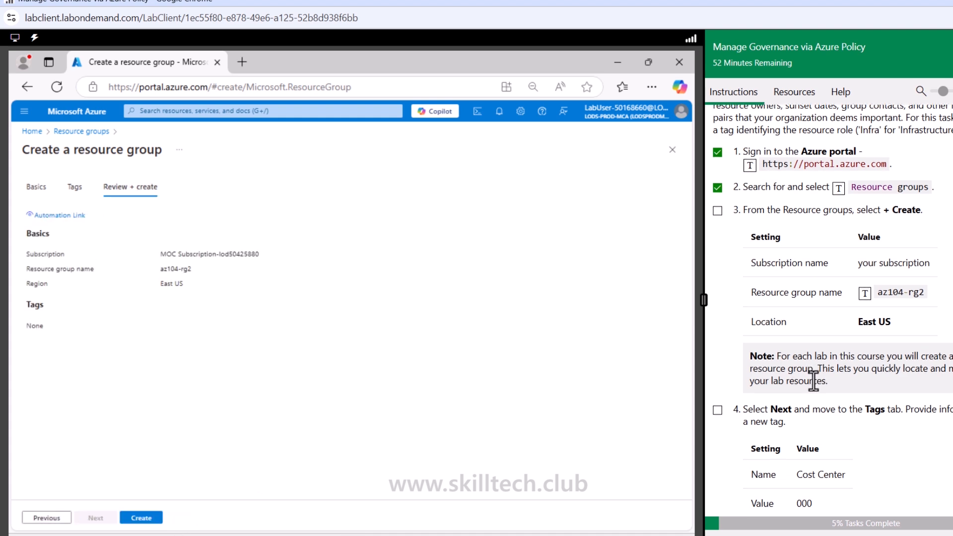
- Add the tag Cost Center with value 000 to the new resource group and mark Task 1 instruction 4 as done
{"action": "scroll", "coordinate": [813, 380], "scroll_direction": "down", "scroll_amount": 3}
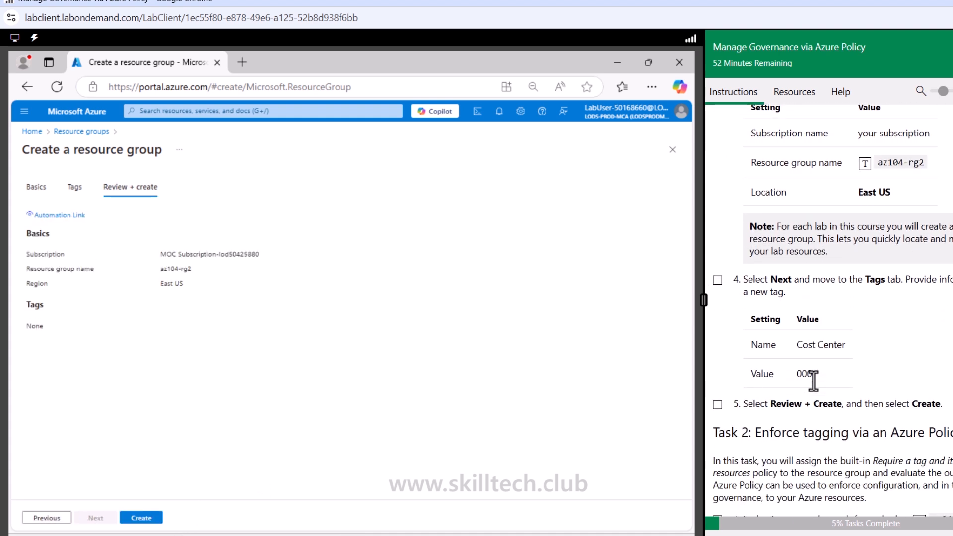
{"action": "left_click", "coordinate": [75, 187]}
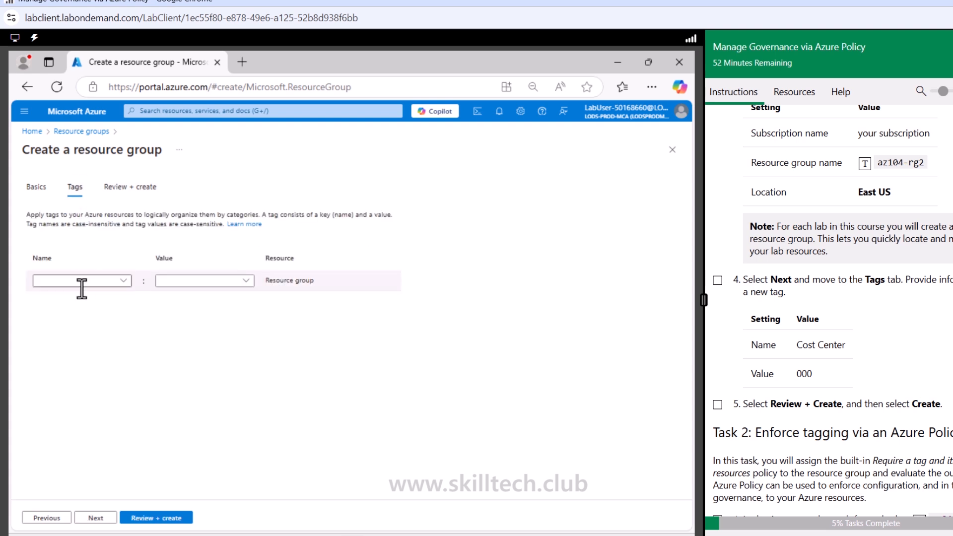
{"action": "left_click", "coordinate": [122, 280]}
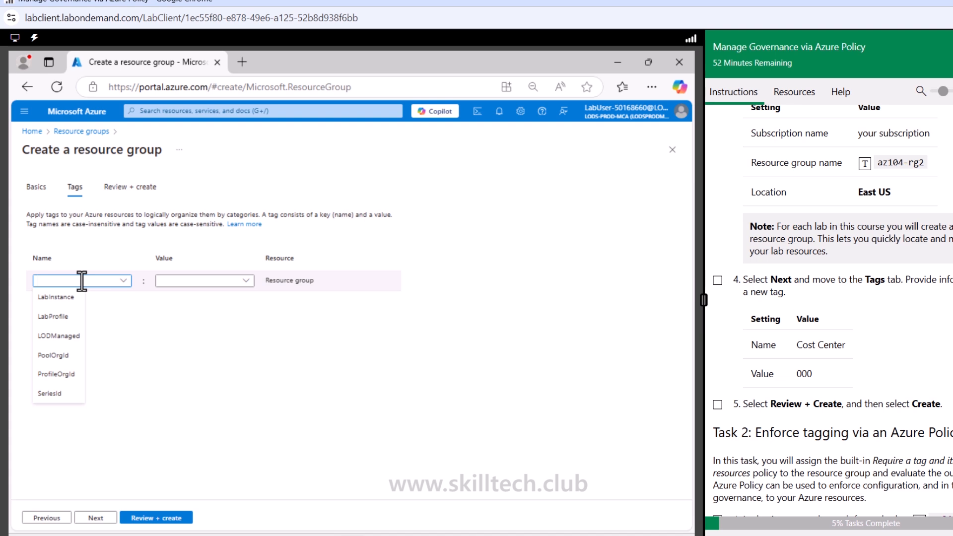
{"action": "type", "text": "Cost Center"}
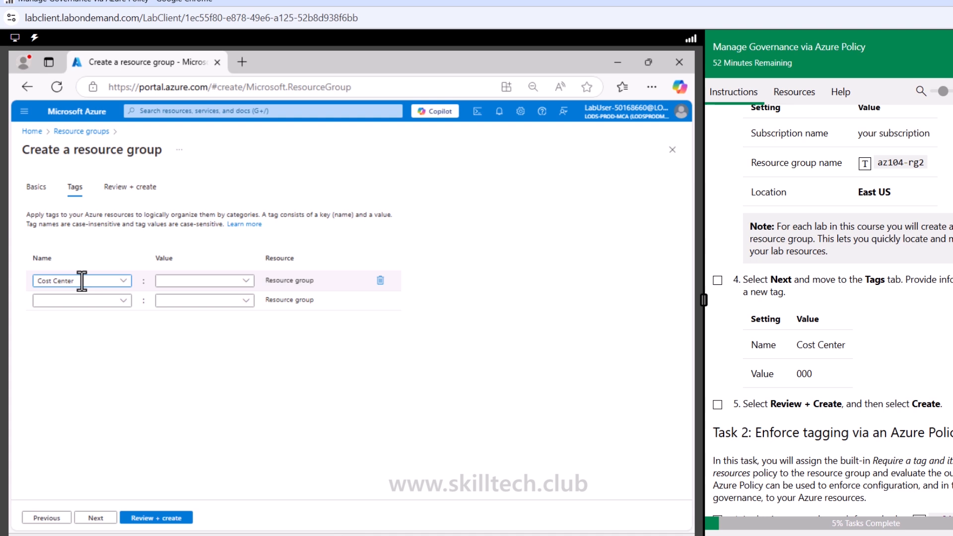
{"action": "left_click", "coordinate": [190, 281]}
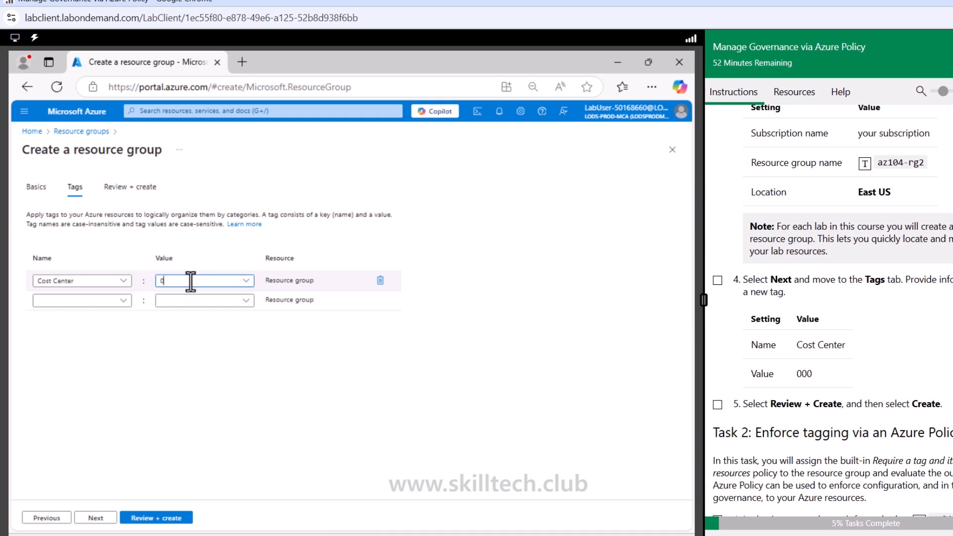
{"action": "left_click", "coordinate": [460, 382]}
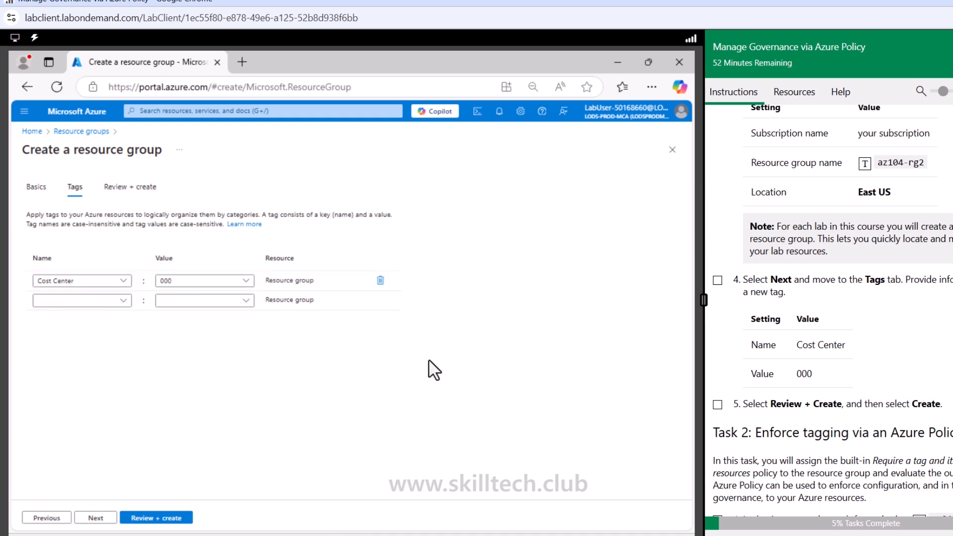
{"action": "left_click", "coordinate": [717, 280]}
{"action": "left_click", "coordinate": [575, 123]}
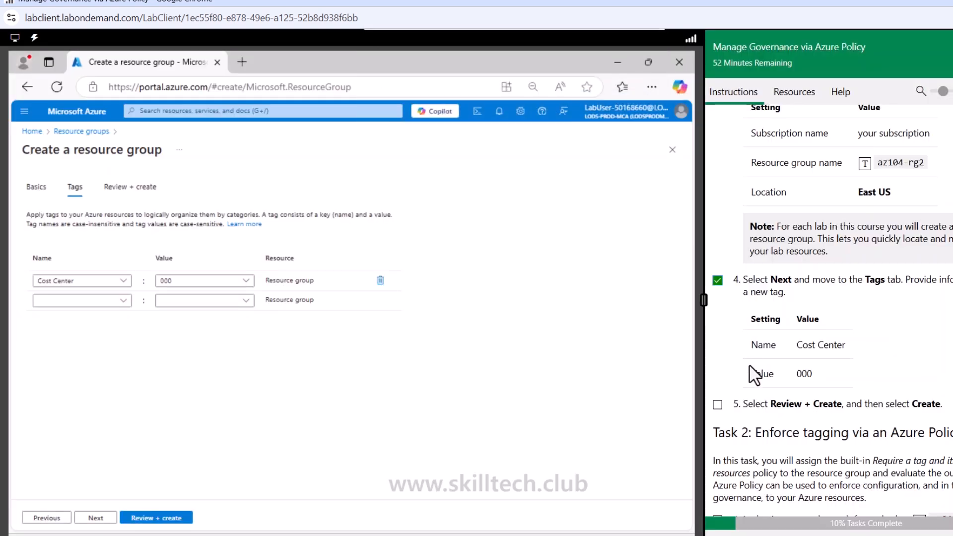
- Mark Task 1 instruction 5 as done and create the tagged resource group, dismissing the notification
{"action": "left_click", "coordinate": [717, 404]}
{"action": "left_click", "coordinate": [175, 519]}
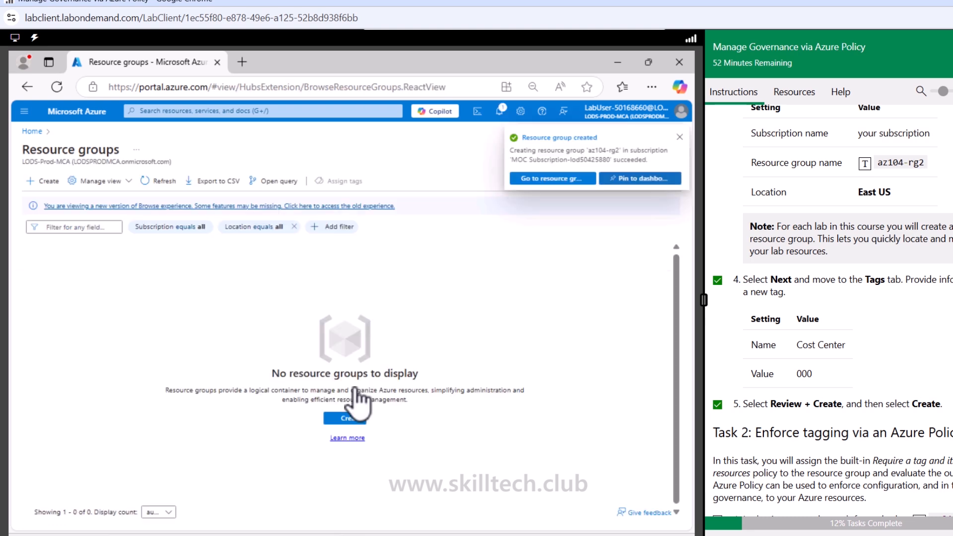
{"action": "left_click", "coordinate": [675, 136]}
- Locate Task 2 in the lab instructions, then search the Azure portal for Policy and open that service
{"action": "scroll", "coordinate": [744, 397], "scroll_direction": "down", "scroll_amount": 5}
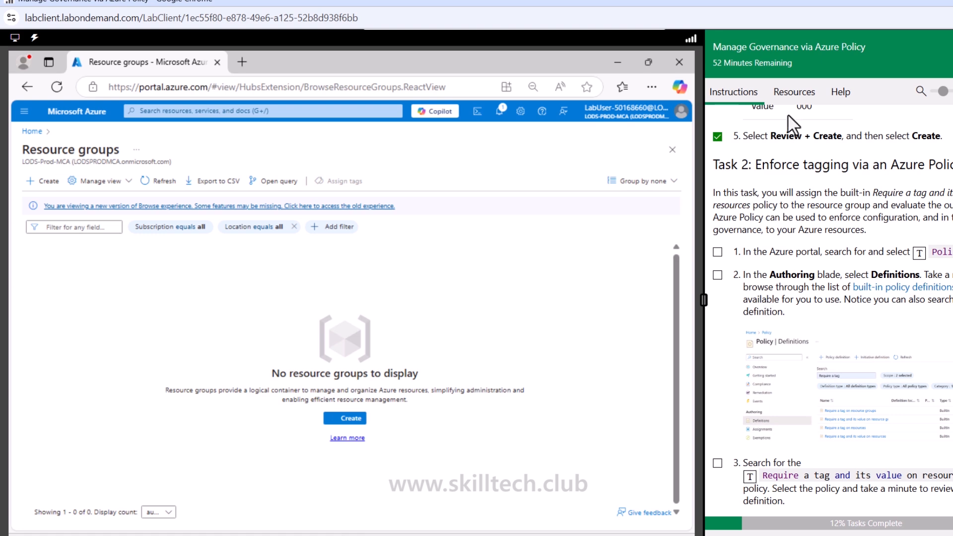
{"action": "left_click_drag", "start_coordinate": [748, 169], "coordinate": [950, 167]}
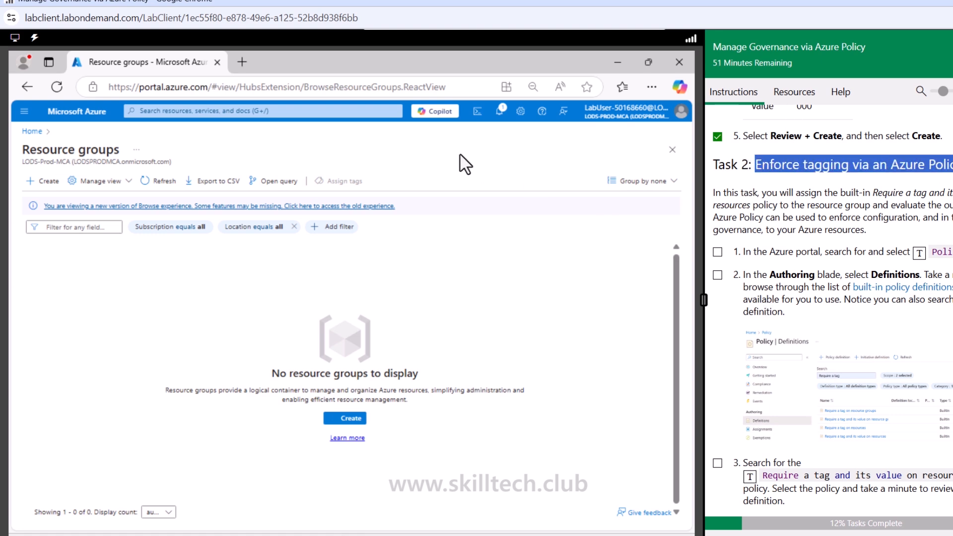
{"action": "left_click", "coordinate": [327, 111]}
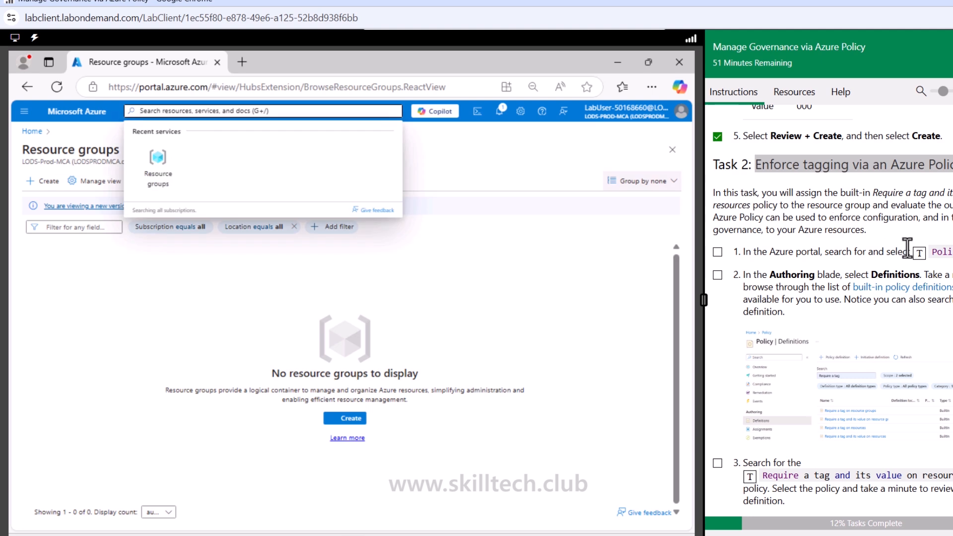
{"action": "left_click", "coordinate": [919, 252]}
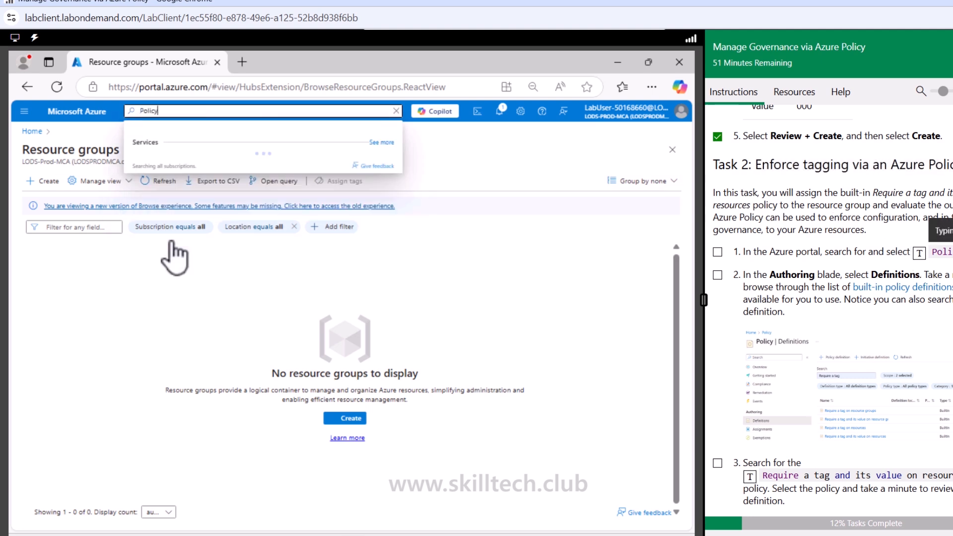
{"action": "left_click", "coordinate": [149, 184]}
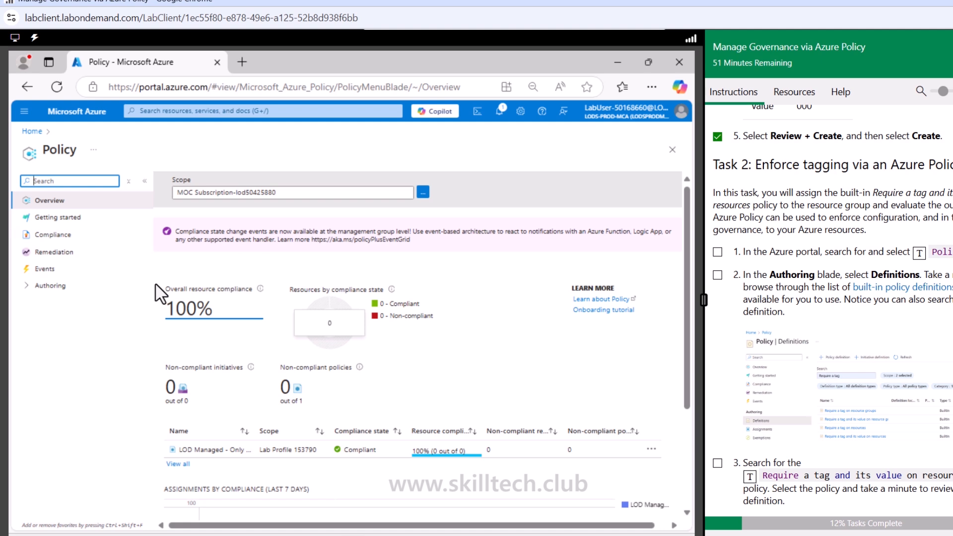
- Open the policy Definitions under Authoring and browse the list of available initiatives and policies
{"action": "left_click", "coordinate": [52, 286]}
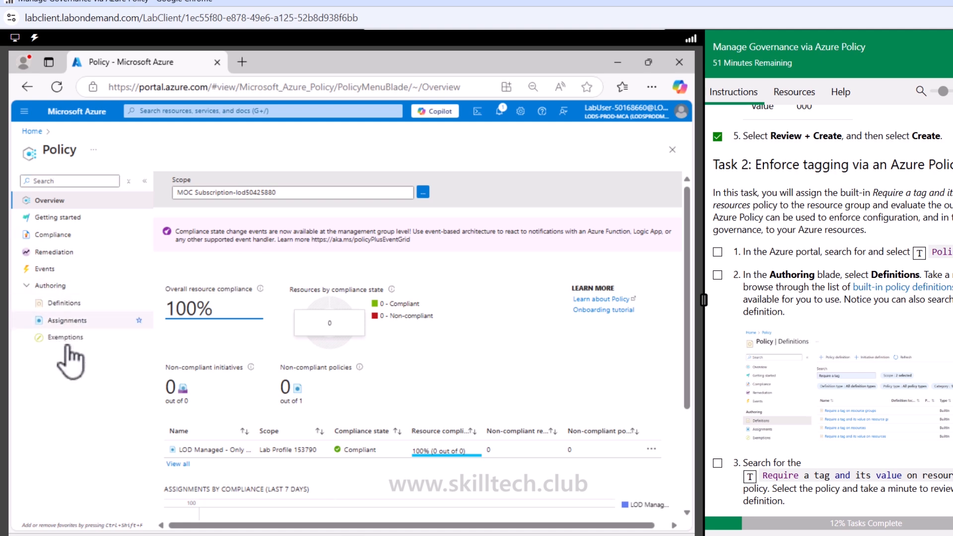
{"action": "left_click", "coordinate": [74, 303]}
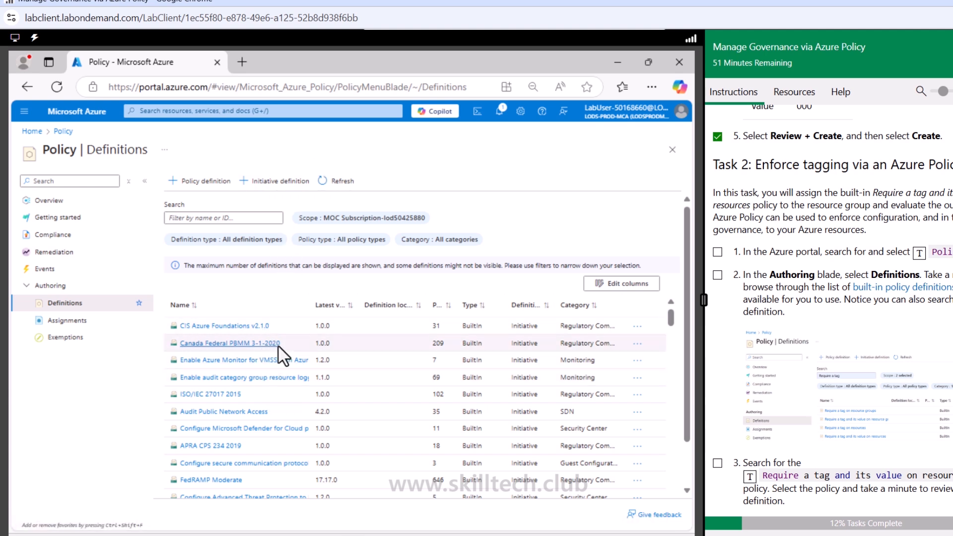
{"action": "scroll", "coordinate": [223, 422], "scroll_direction": "down", "scroll_amount": 3}
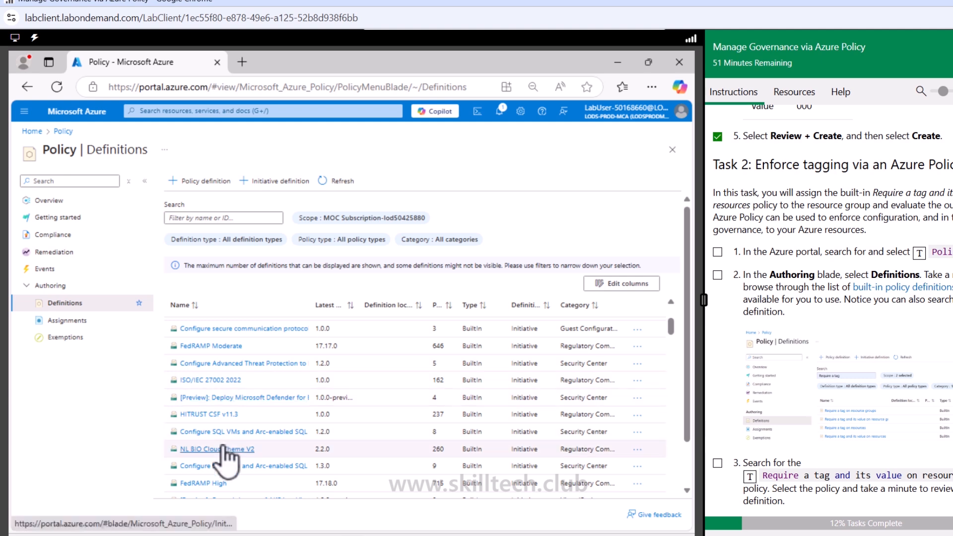
{"action": "scroll", "coordinate": [224, 452], "scroll_direction": "down", "scroll_amount": 5}
{"action": "scroll", "coordinate": [224, 453], "scroll_direction": "down", "scroll_amount": 5}
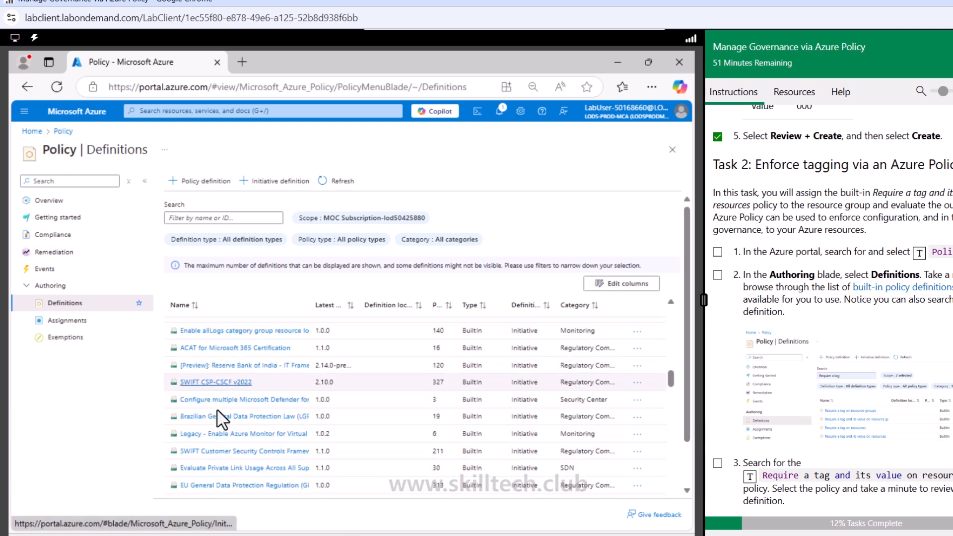
{"action": "scroll", "coordinate": [430, 443], "scroll_direction": "down", "scroll_amount": 10}
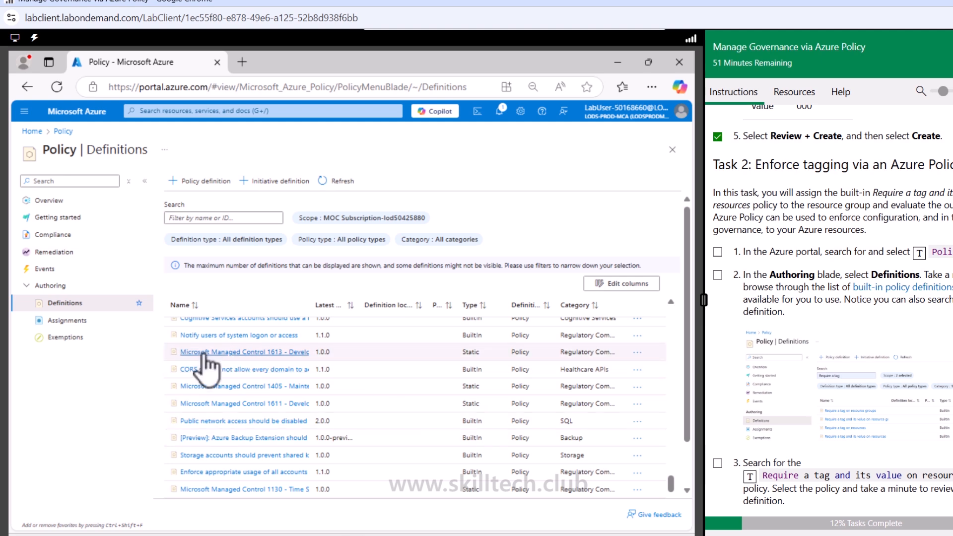
{"action": "scroll", "coordinate": [337, 442], "scroll_direction": "up", "scroll_amount": 10}
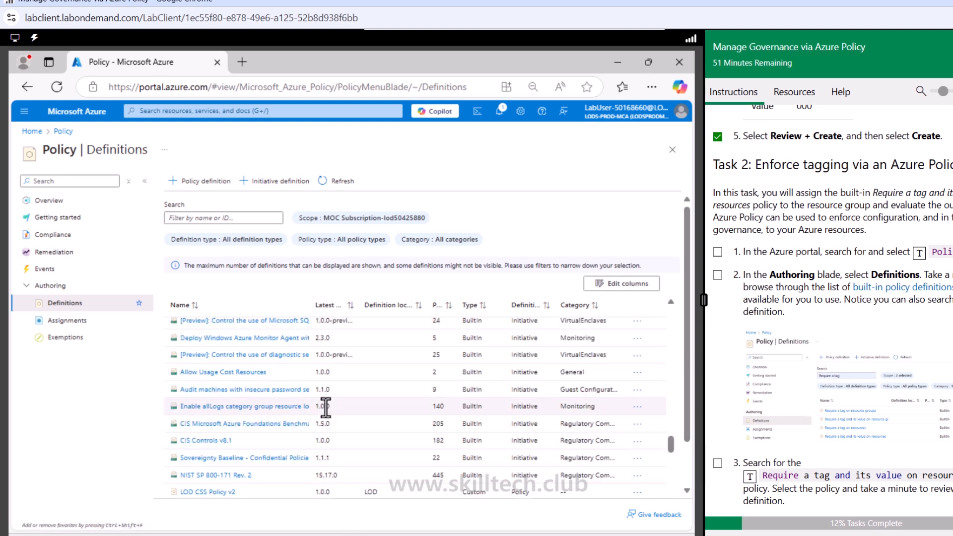
- Return to the start of the definitions list and mark Task 2 instructions 1, 2 and 3 as done
{"action": "scroll", "coordinate": [325, 407], "scroll_direction": "up", "scroll_amount": 10}
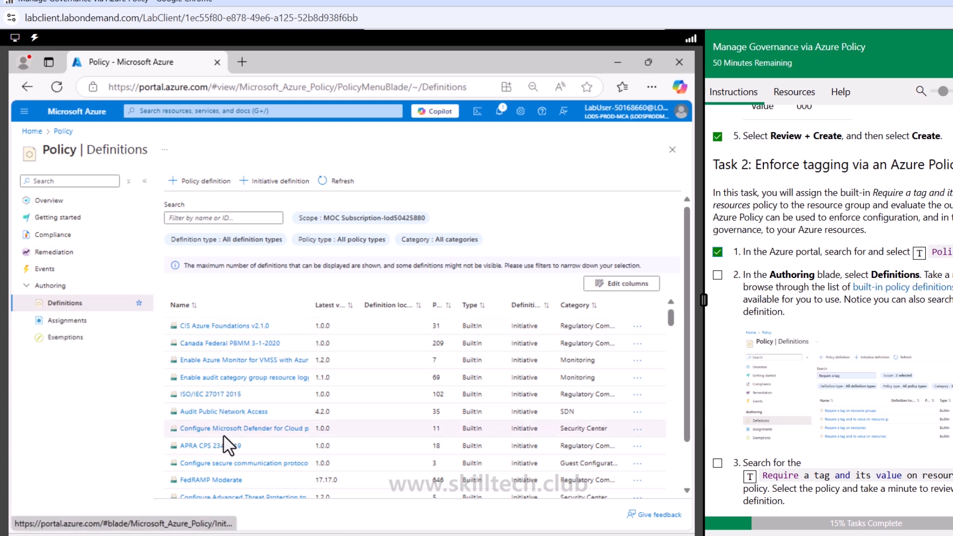
{"action": "left_click", "coordinate": [717, 275]}
{"action": "scroll", "coordinate": [734, 382], "scroll_direction": "down", "scroll_amount": 3}
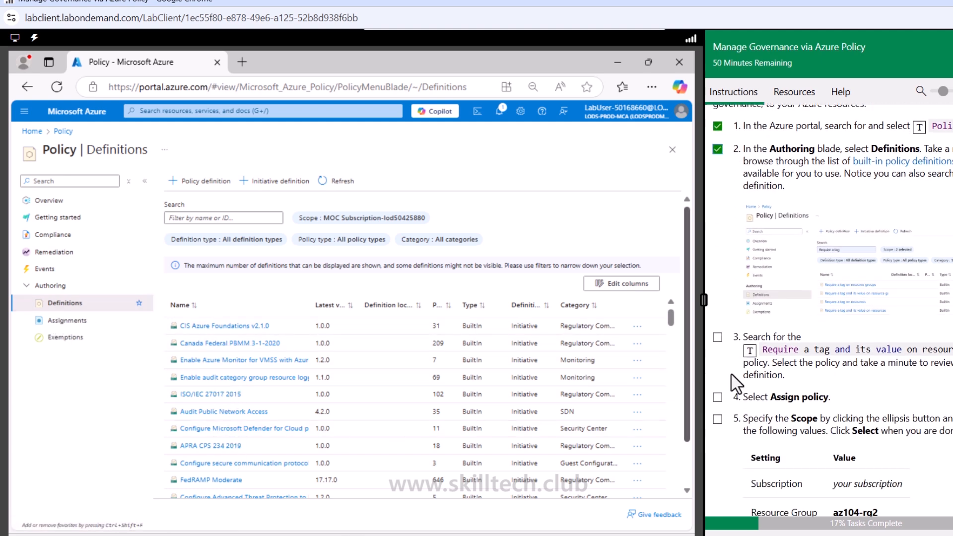
{"action": "left_click", "coordinate": [717, 329]}
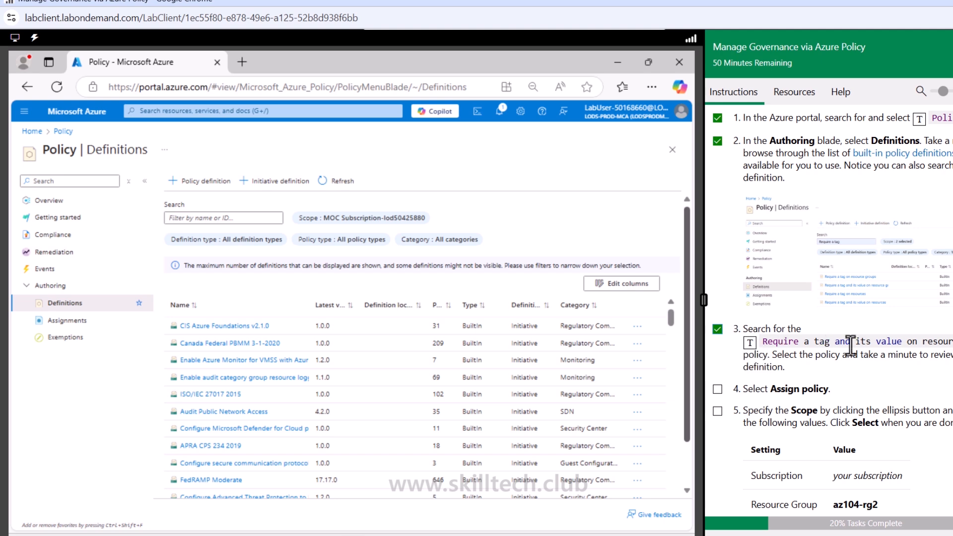
- Search the definitions for "Require a tag and its value on resources", open that policy and review its definition code
{"action": "left_click", "coordinate": [224, 220]}
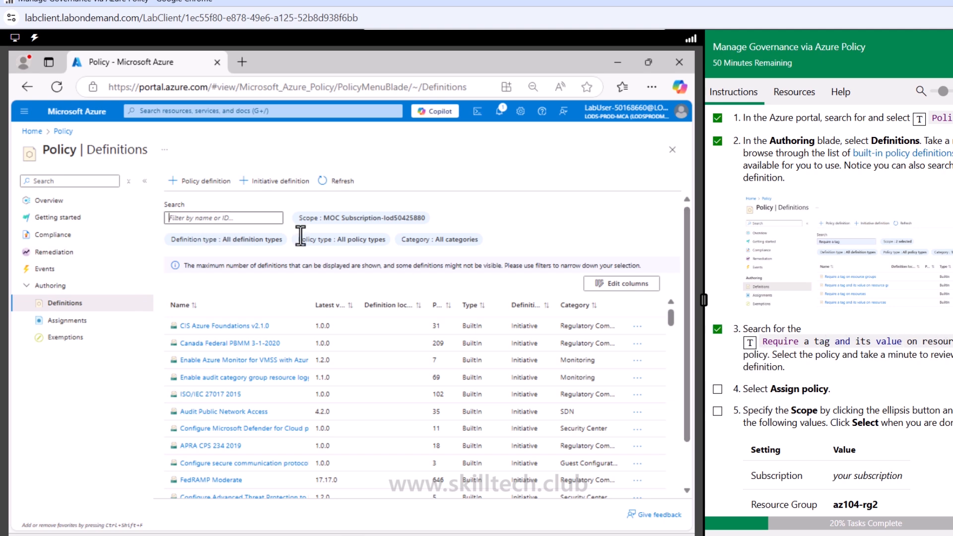
{"action": "left_click", "coordinate": [750, 345]}
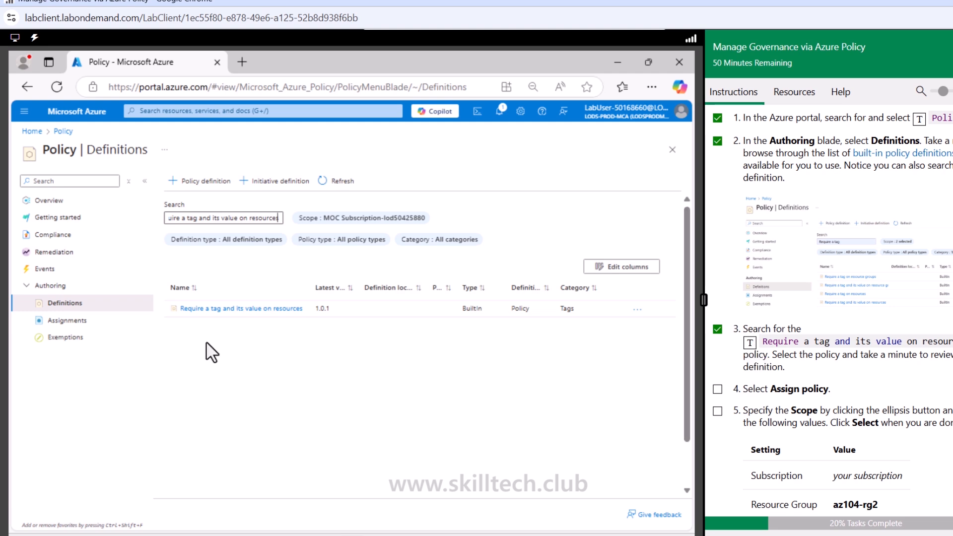
{"action": "left_click", "coordinate": [255, 309]}
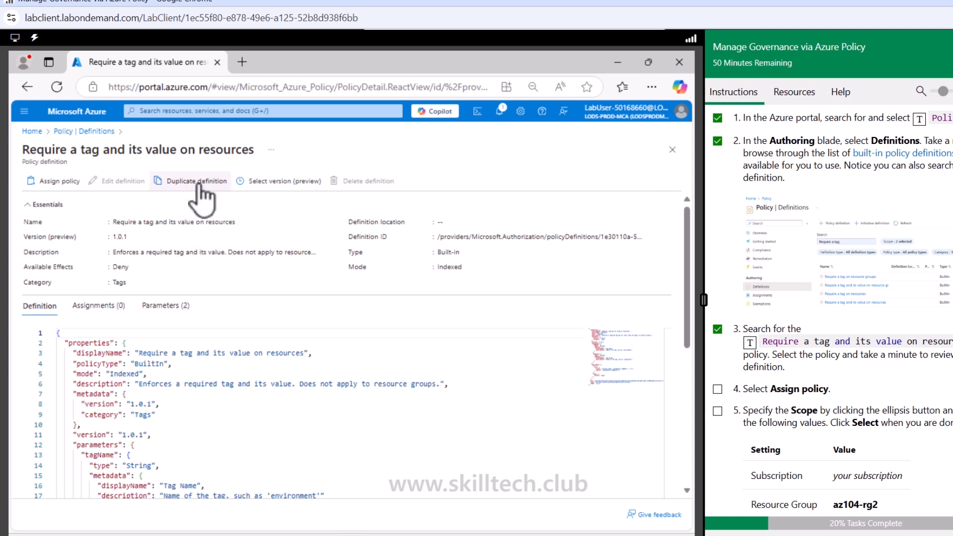
{"action": "scroll", "coordinate": [189, 409], "scroll_direction": "down", "scroll_amount": 4}
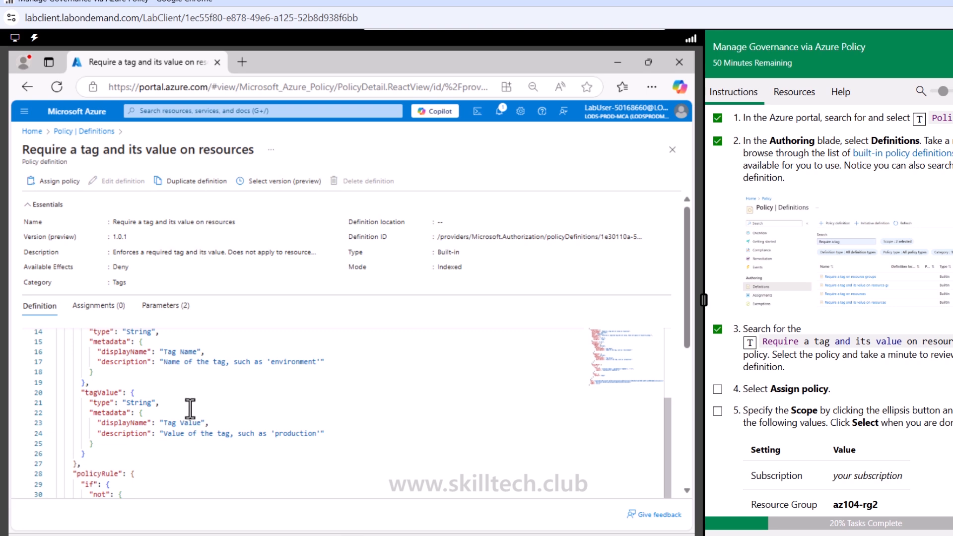
{"action": "scroll", "coordinate": [191, 412], "scroll_direction": "down", "scroll_amount": 2}
{"action": "scroll", "coordinate": [191, 414], "scroll_direction": "down", "scroll_amount": 2}
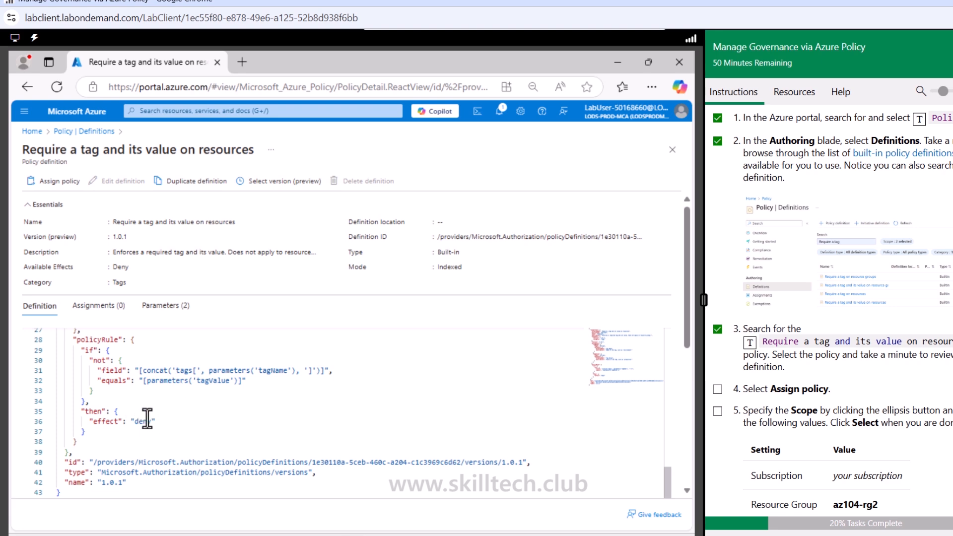
{"action": "scroll", "coordinate": [226, 391], "scroll_direction": "up", "scroll_amount": 5}
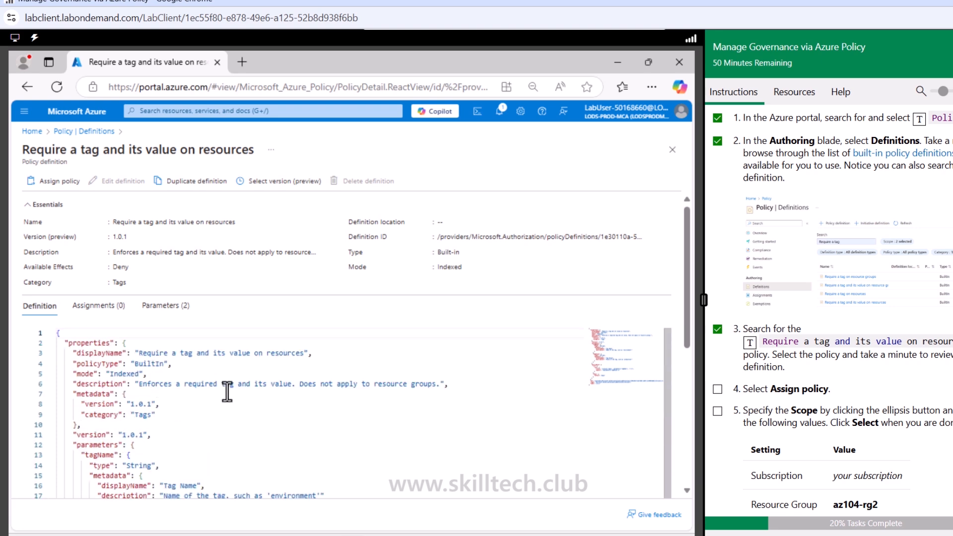
- Start assigning the policy and mark Task 2 instructions 4 and 5 as done
{"action": "left_click", "coordinate": [30, 181]}
{"action": "scroll", "coordinate": [741, 379], "scroll_direction": "down", "scroll_amount": 1}
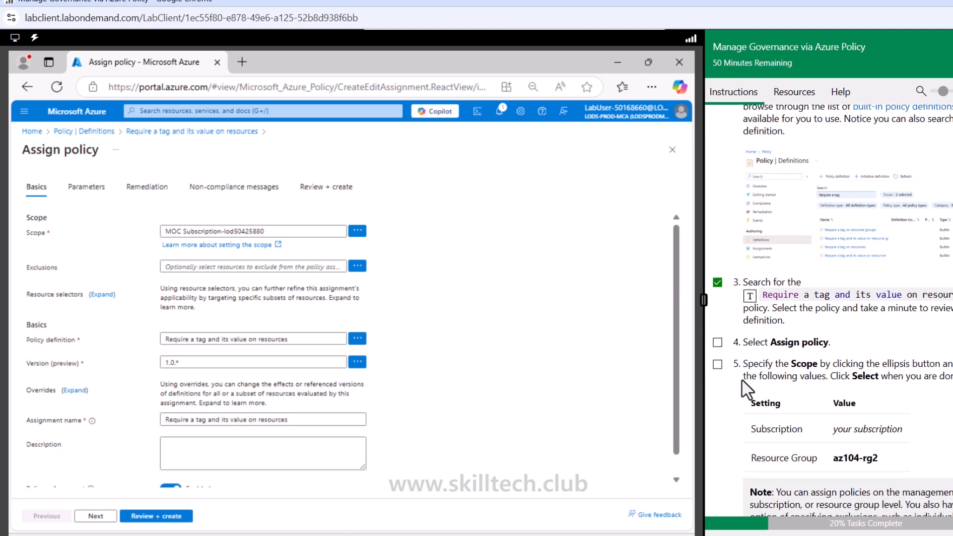
{"action": "scroll", "coordinate": [746, 390], "scroll_direction": "down", "scroll_amount": 2}
{"action": "left_click", "coordinate": [717, 255]}
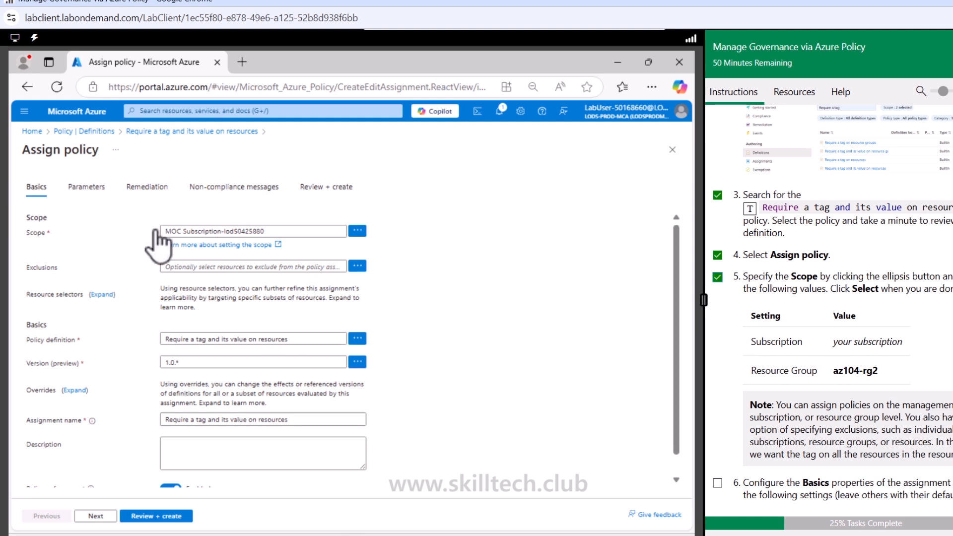
- Set the policy assignment's scope to the resource group az104-rg2
{"action": "left_click", "coordinate": [357, 231]}
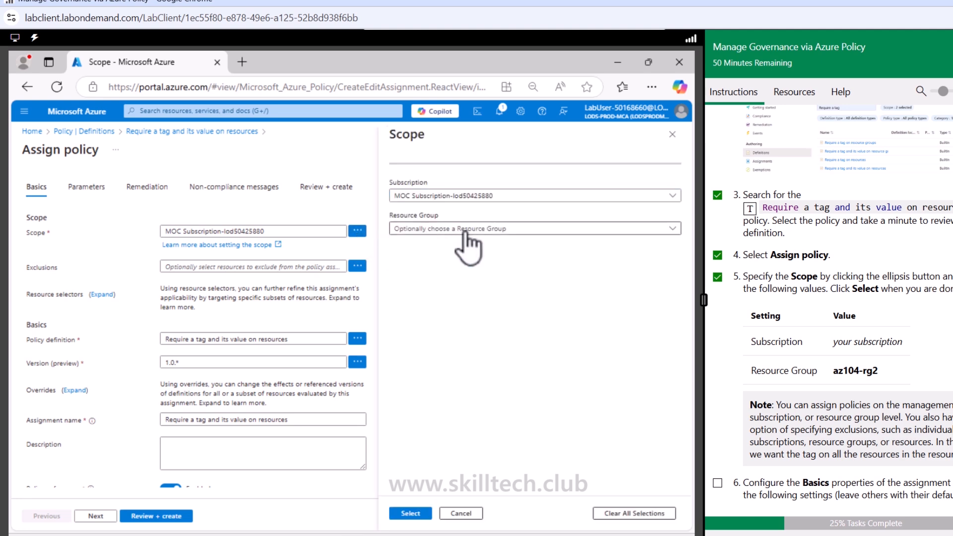
{"action": "left_click", "coordinate": [465, 232]}
{"action": "left_click", "coordinate": [437, 268]}
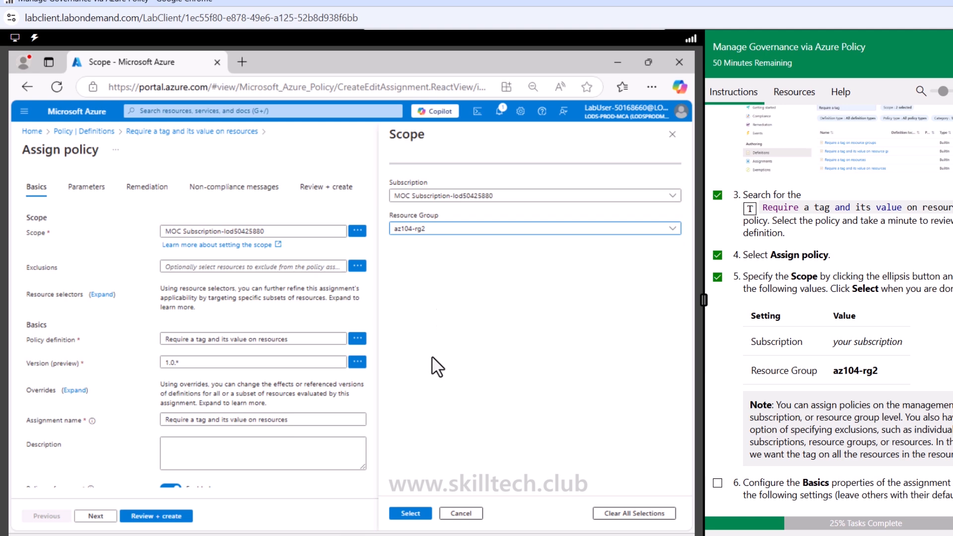
{"action": "left_click", "coordinate": [421, 514]}
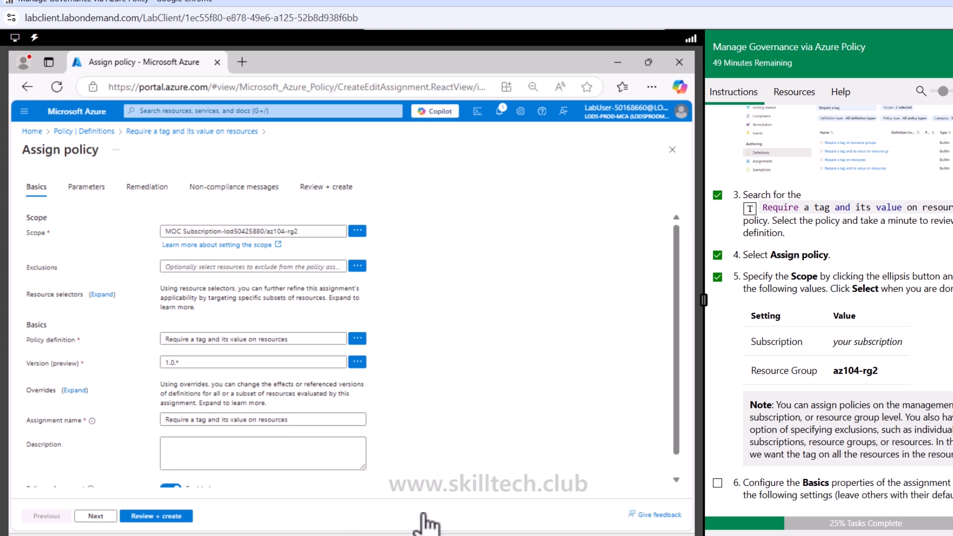
- Mark Task 2 instruction 6 as done and enter the assignment description "Require Cost Center tag and its value on all resources in the resource group"
{"action": "scroll", "coordinate": [778, 371], "scroll_direction": "down", "scroll_amount": 3}
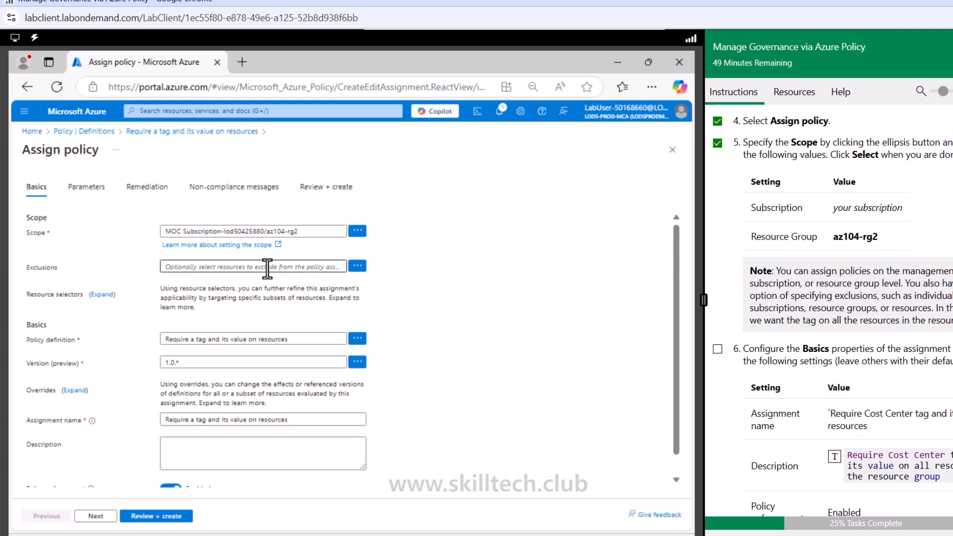
{"action": "scroll", "coordinate": [720, 358], "scroll_direction": "down", "scroll_amount": 2}
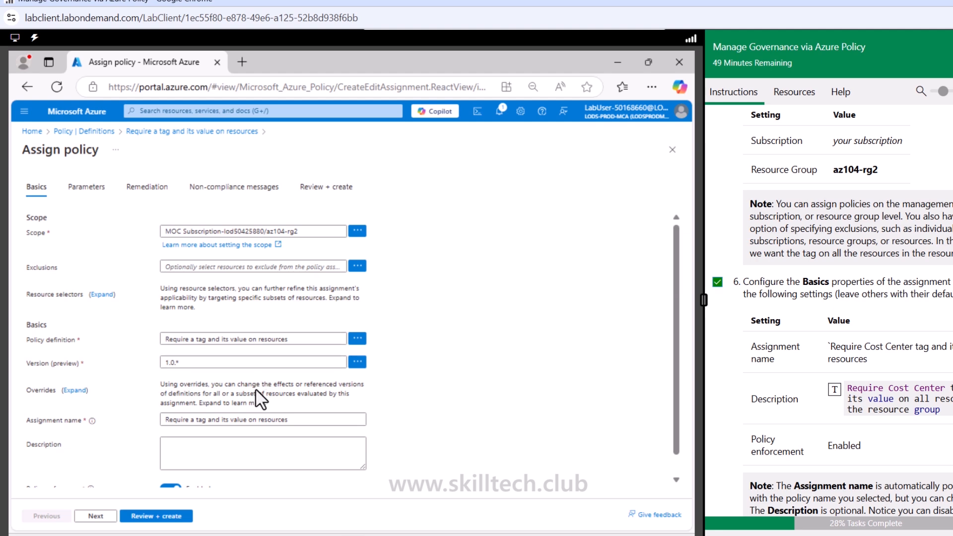
{"action": "left_click", "coordinate": [248, 421]}
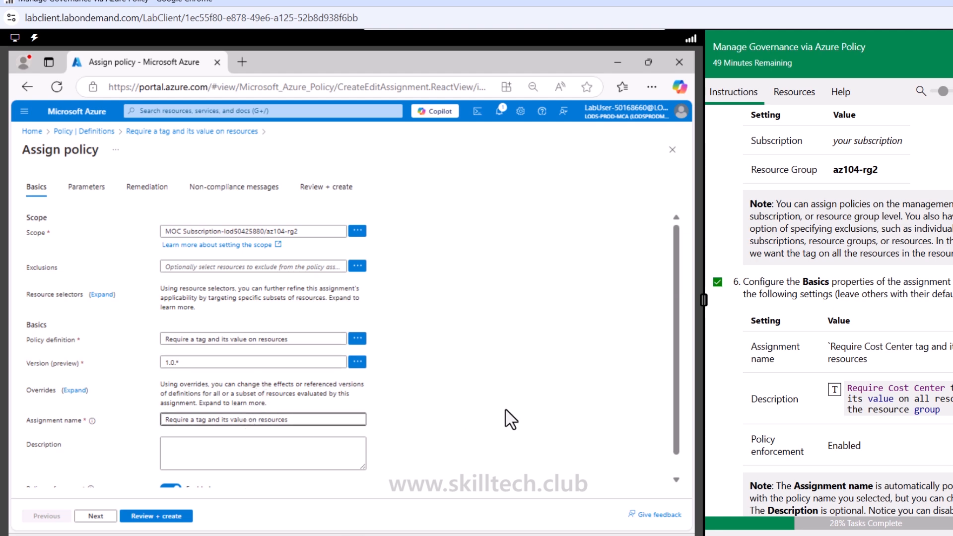
{"action": "left_click", "coordinate": [216, 457]}
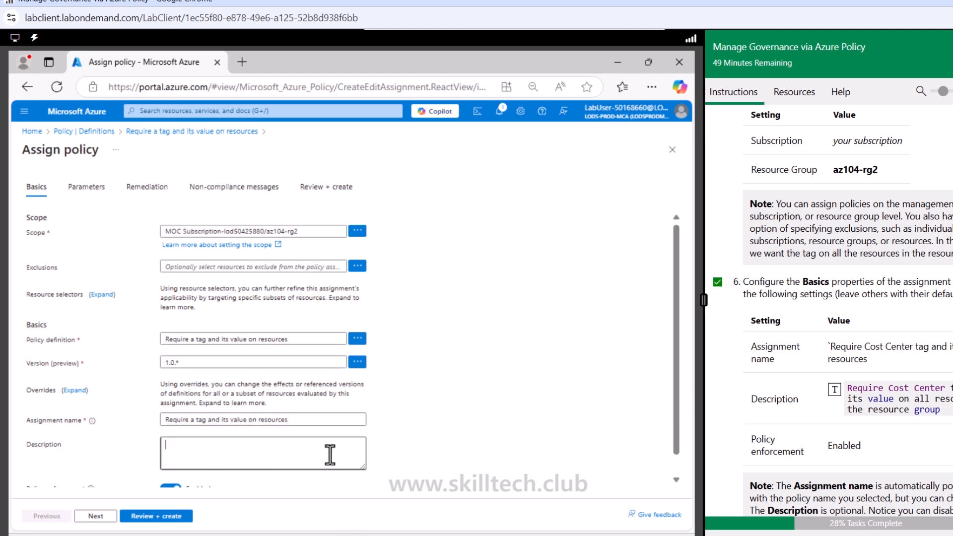
{"action": "left_click", "coordinate": [834, 390]}
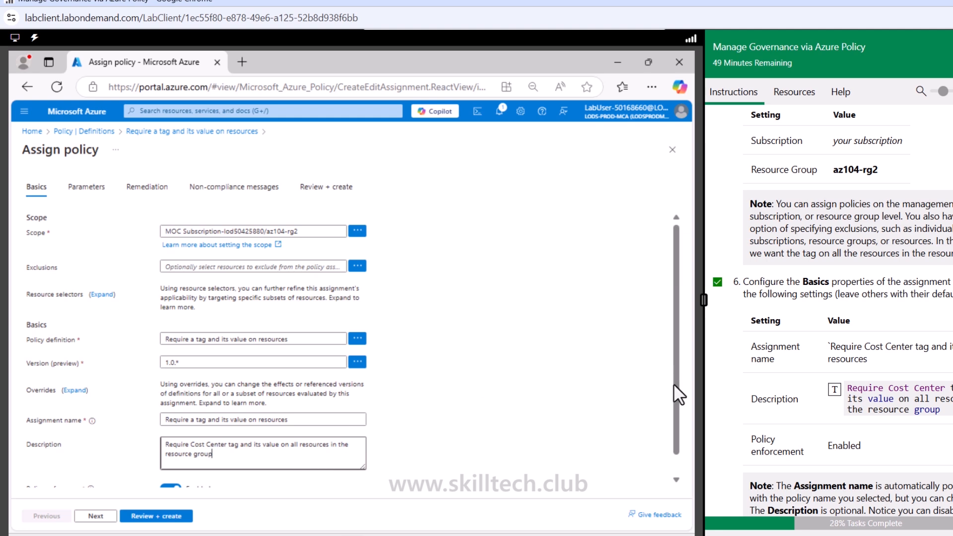
{"action": "scroll", "coordinate": [674, 440], "scroll_direction": "down", "scroll_amount": 1}
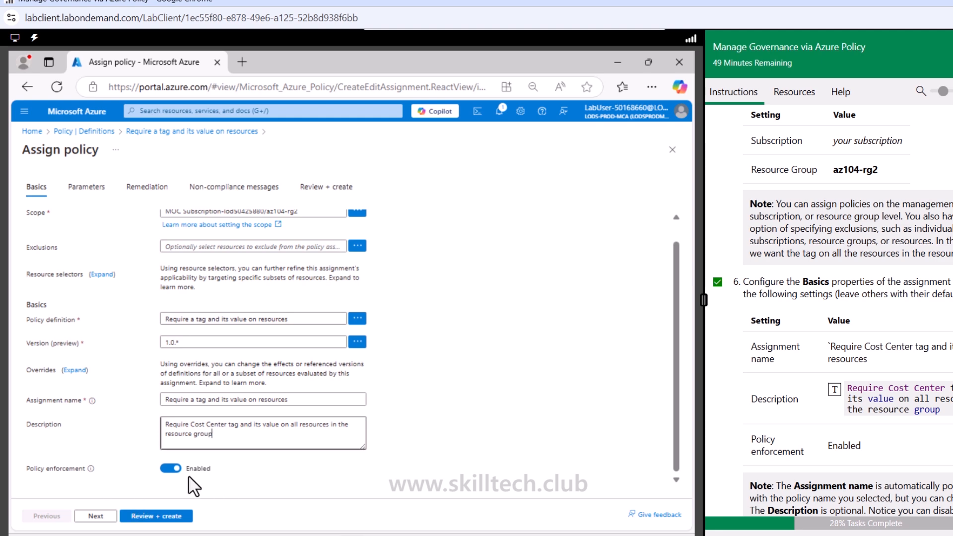
- Set the assignment parameters to Tag Name Cost Center and Tag Value 000, and mark Task 2 instruction 7 as done
{"action": "left_click", "coordinate": [107, 517]}
{"action": "scroll", "coordinate": [825, 352], "scroll_direction": "down", "scroll_amount": 5}
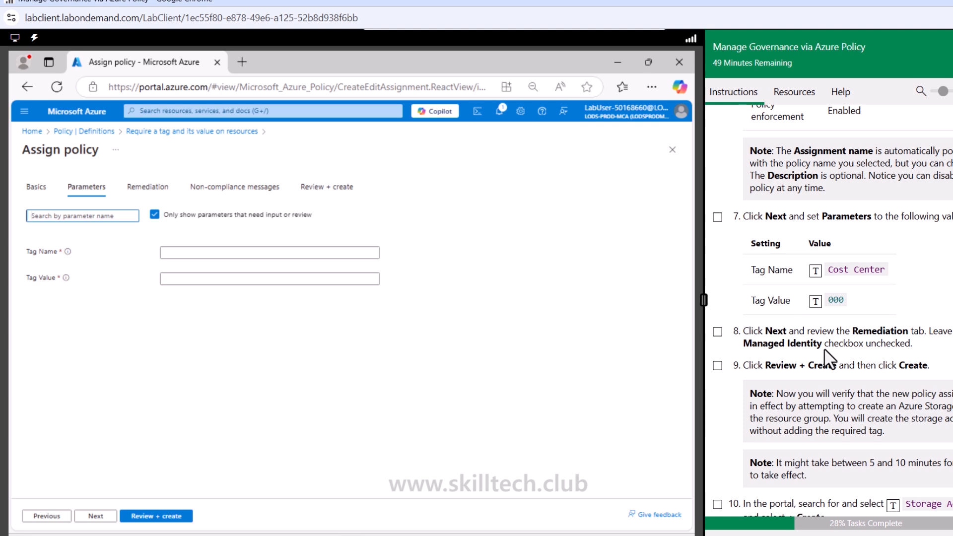
{"action": "left_click", "coordinate": [237, 252]}
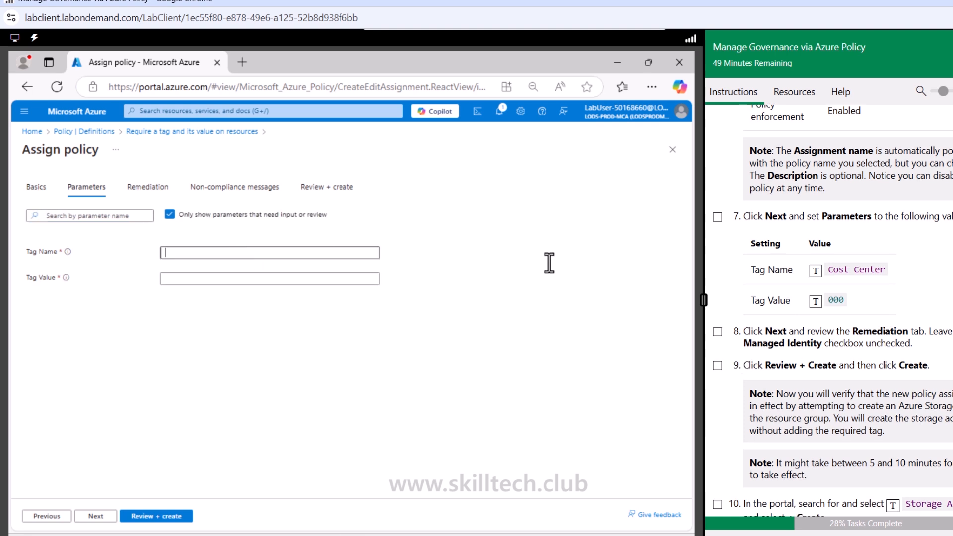
{"action": "left_click", "coordinate": [815, 270]}
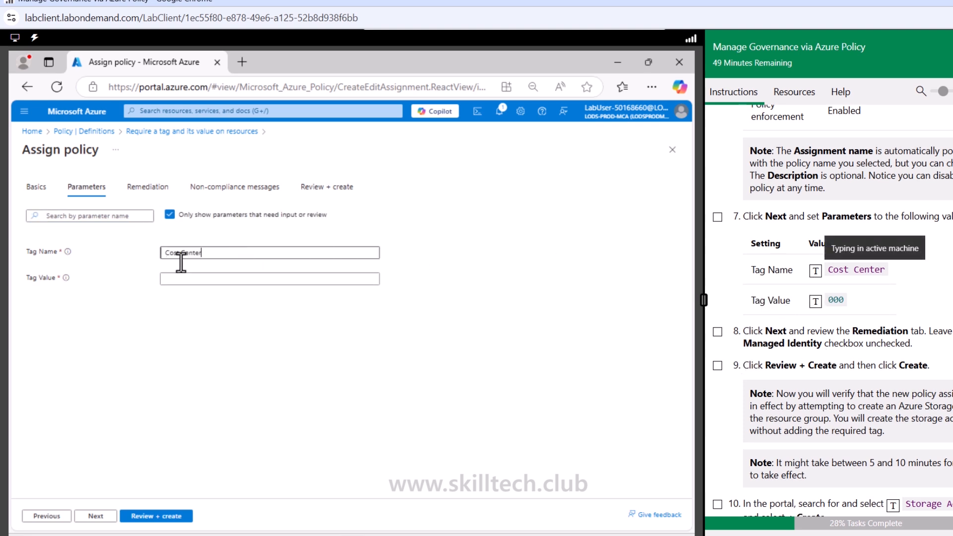
{"action": "left_click", "coordinate": [178, 277]}
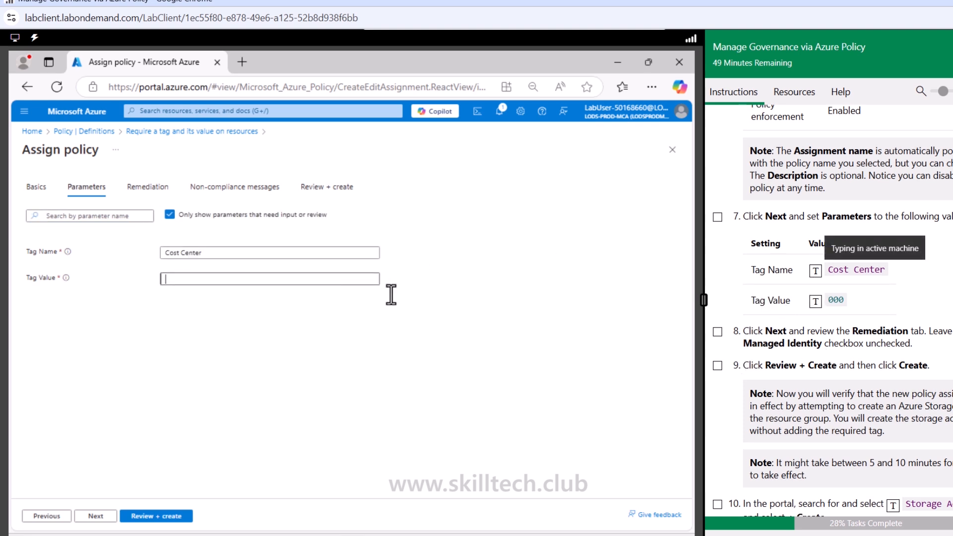
{"action": "left_click", "coordinate": [815, 301]}
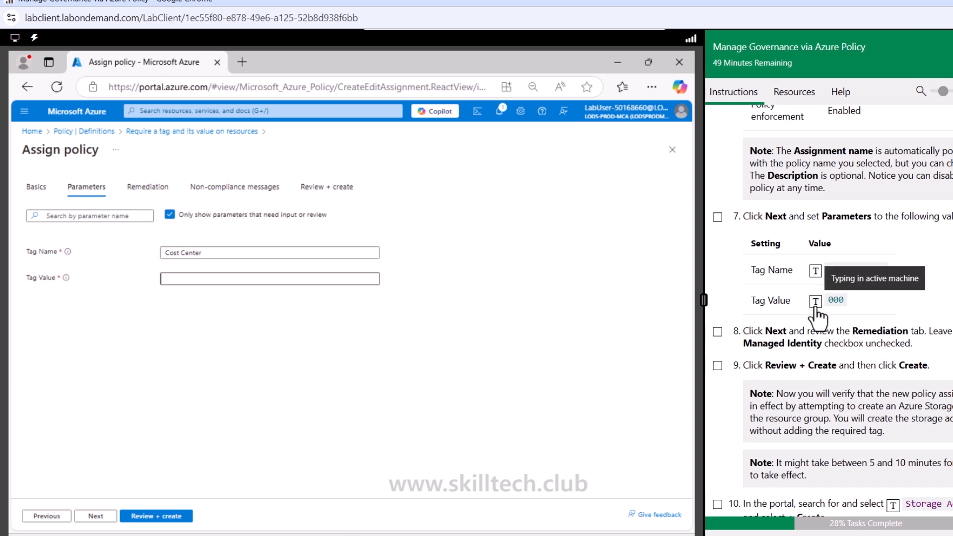
{"action": "left_click", "coordinate": [717, 218]}
- Mark Task 2 instruction 8 as done and create the policy assignment without a managed identity
{"action": "left_click", "coordinate": [717, 332]}
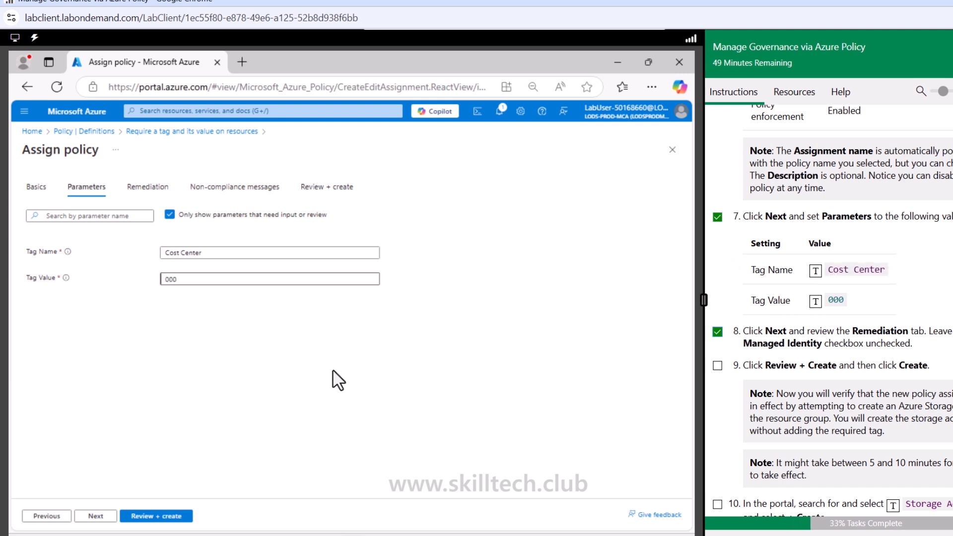
{"action": "left_click", "coordinate": [93, 516]}
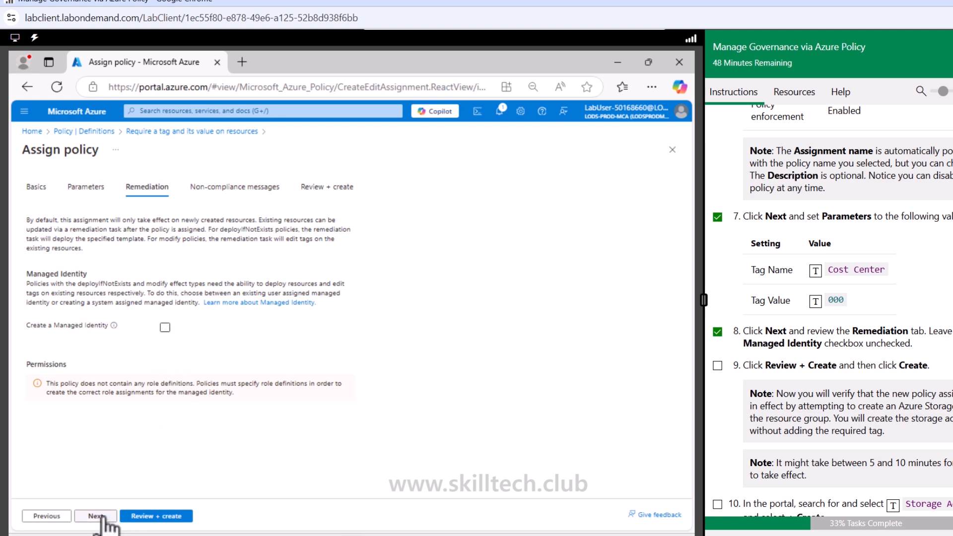
{"action": "left_click", "coordinate": [167, 519]}
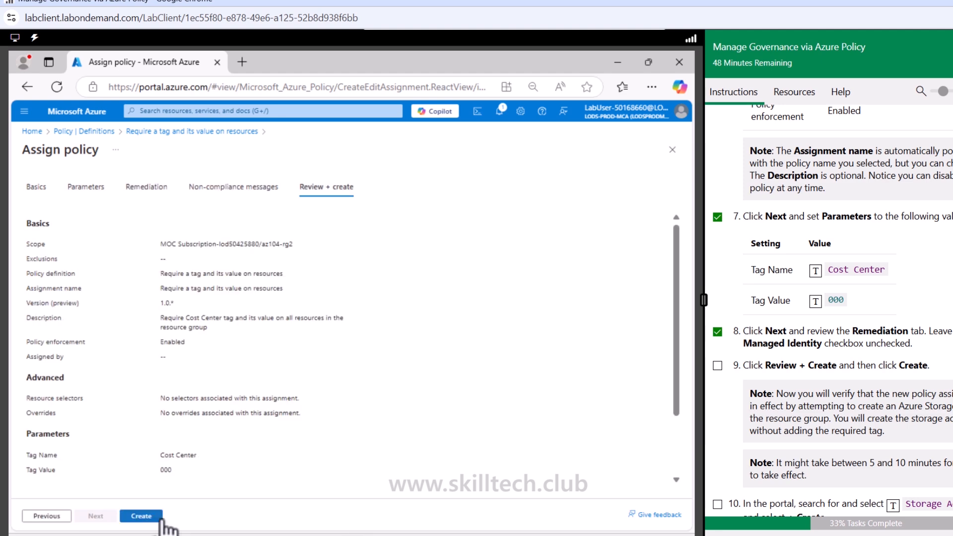
{"action": "left_click", "coordinate": [162, 519]}
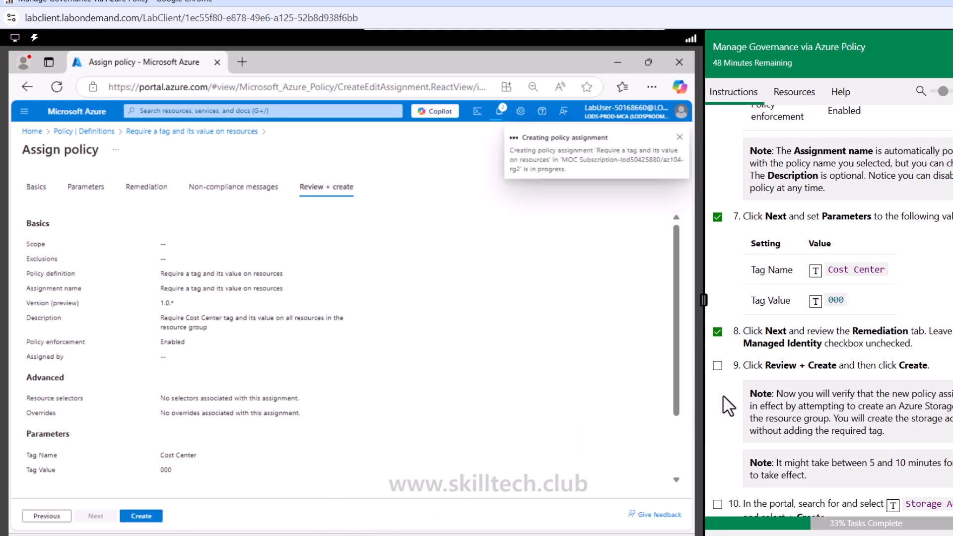
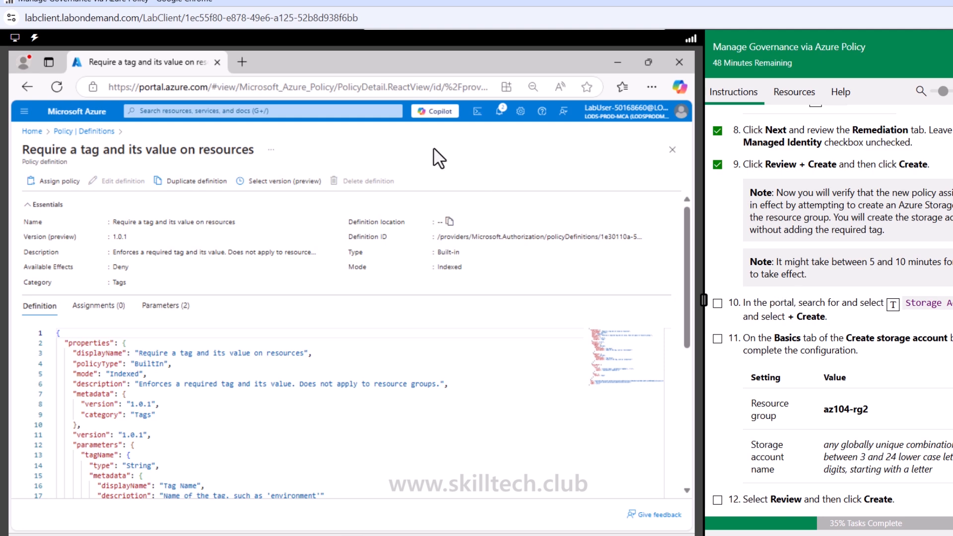
- Find the Storage Accounts service, start creating a storage account, and mark Task 2 instructions 10 and 11 as done
{"action": "left_click", "coordinate": [342, 115]}
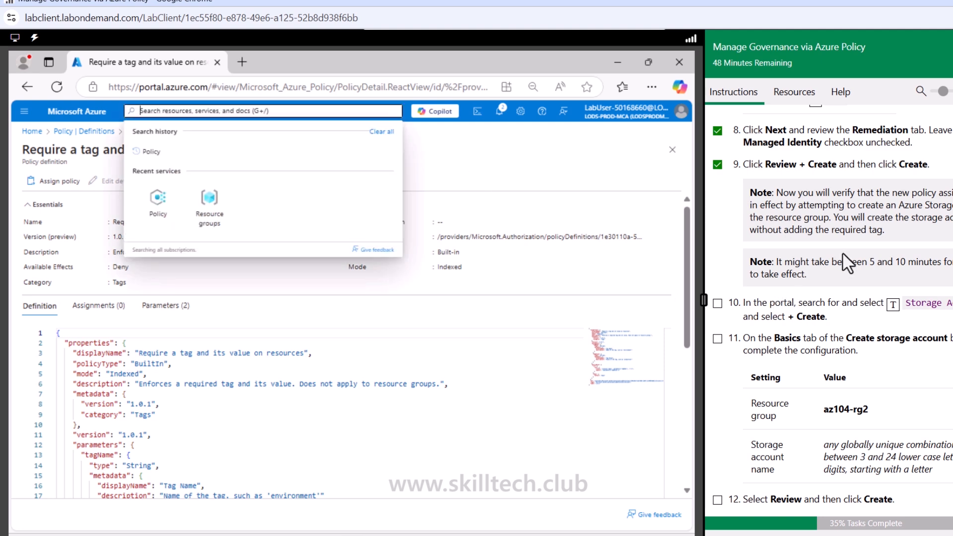
{"action": "left_click", "coordinate": [892, 306]}
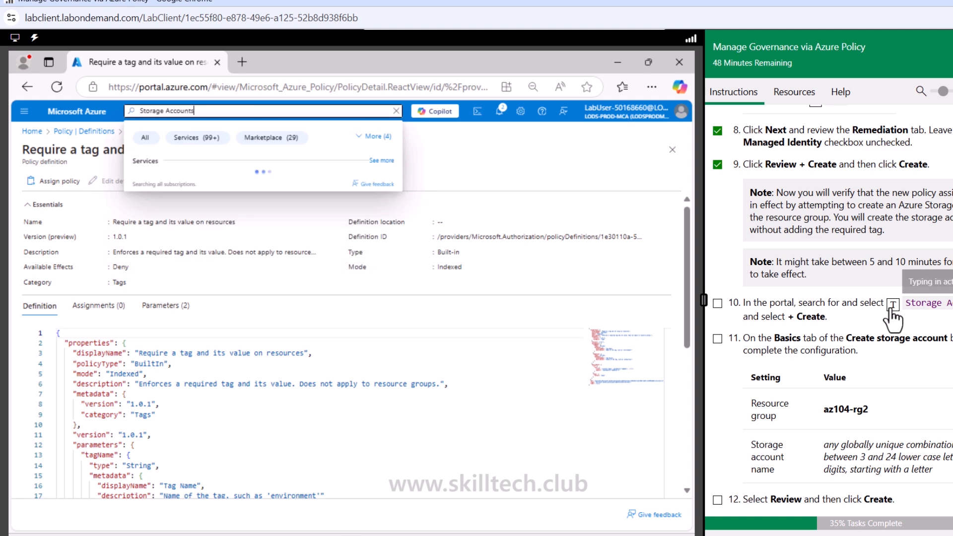
{"action": "left_click", "coordinate": [173, 181]}
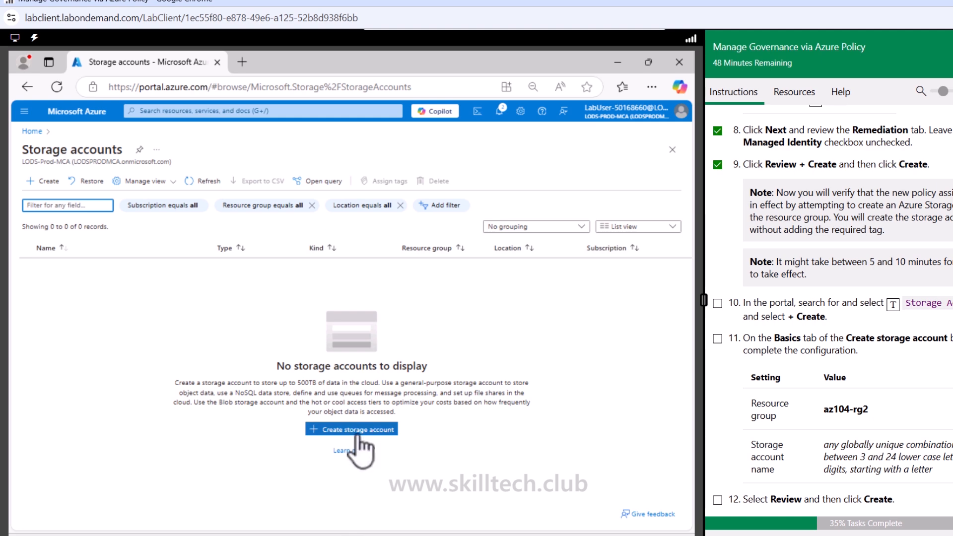
{"action": "left_click", "coordinate": [717, 340]}
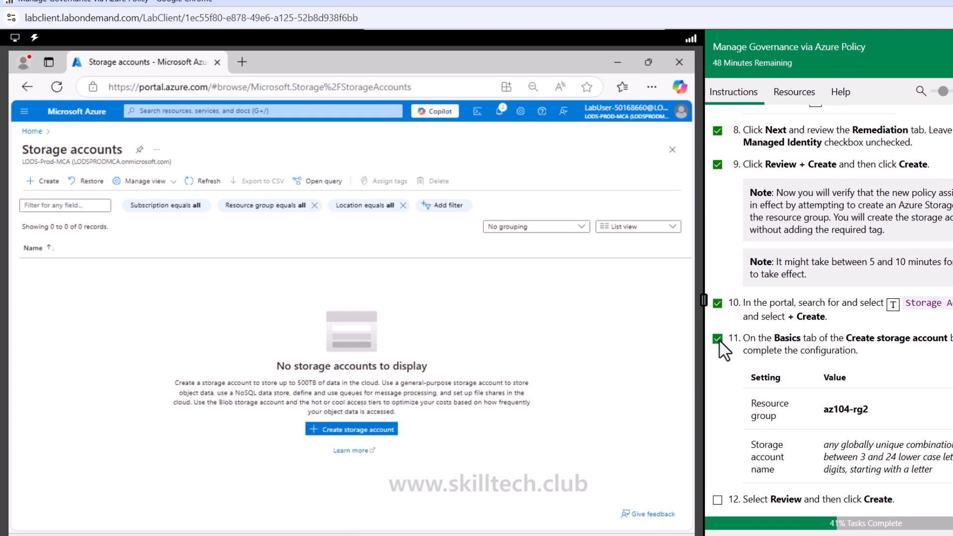
{"action": "scroll", "coordinate": [723, 349], "scroll_direction": "down", "scroll_amount": 4}
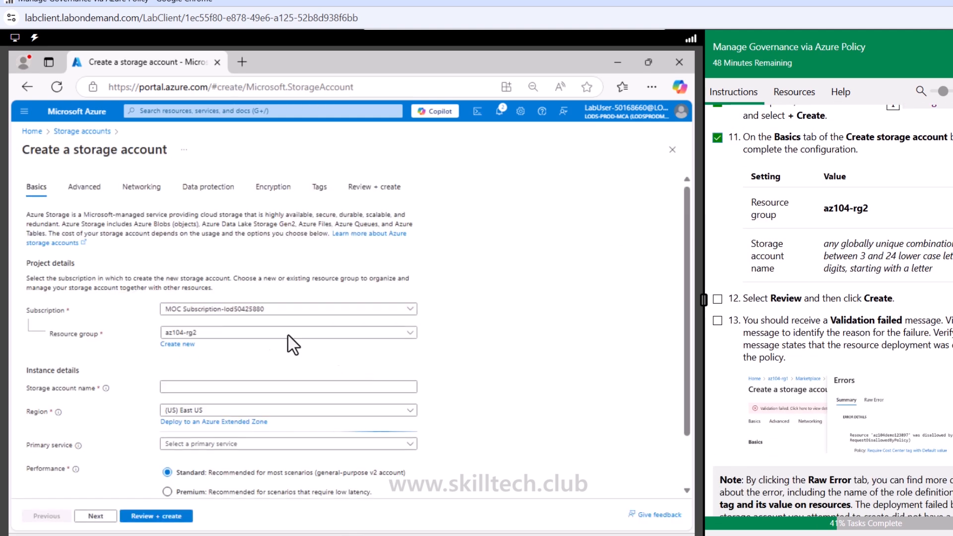
- Name the storage account marutistrg782, keep the other default settings, and submit the configuration for validation
{"action": "left_click", "coordinate": [207, 385]}
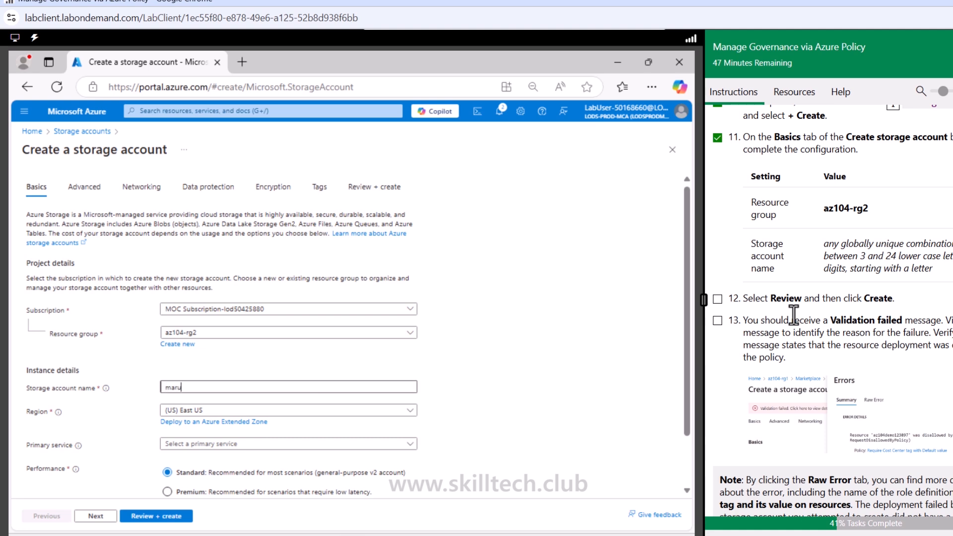
{"action": "type", "text": "marutistrg782"}
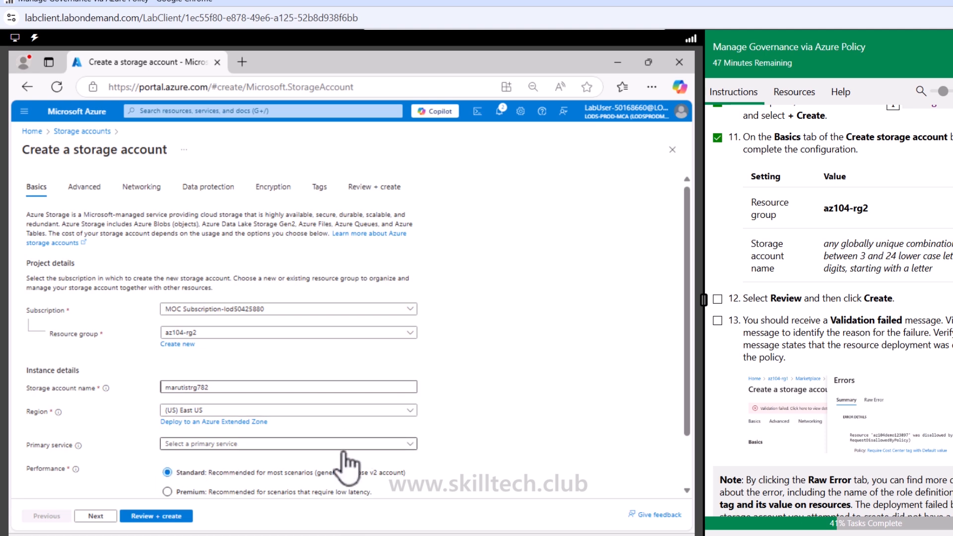
{"action": "scroll", "coordinate": [511, 445], "scroll_direction": "down", "scroll_amount": 1}
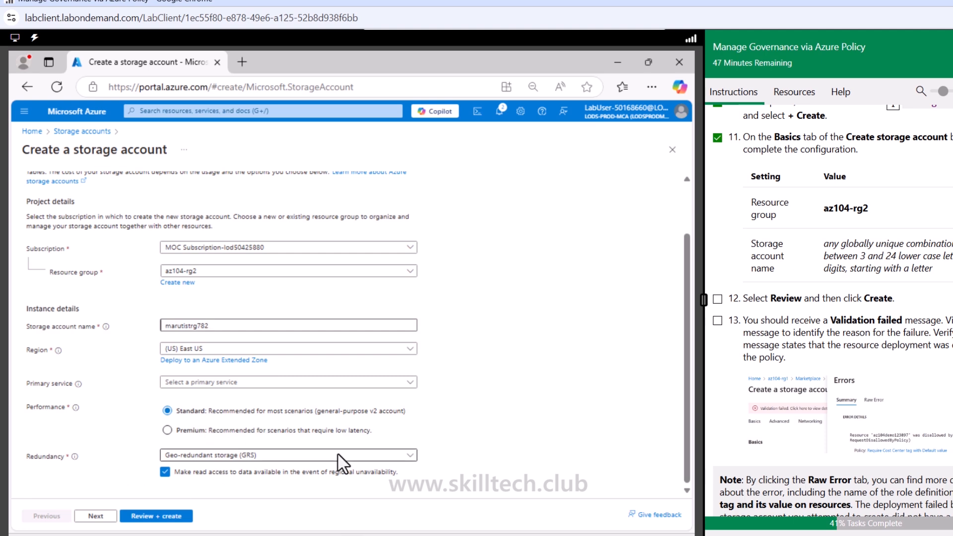
{"action": "left_click", "coordinate": [182, 516]}
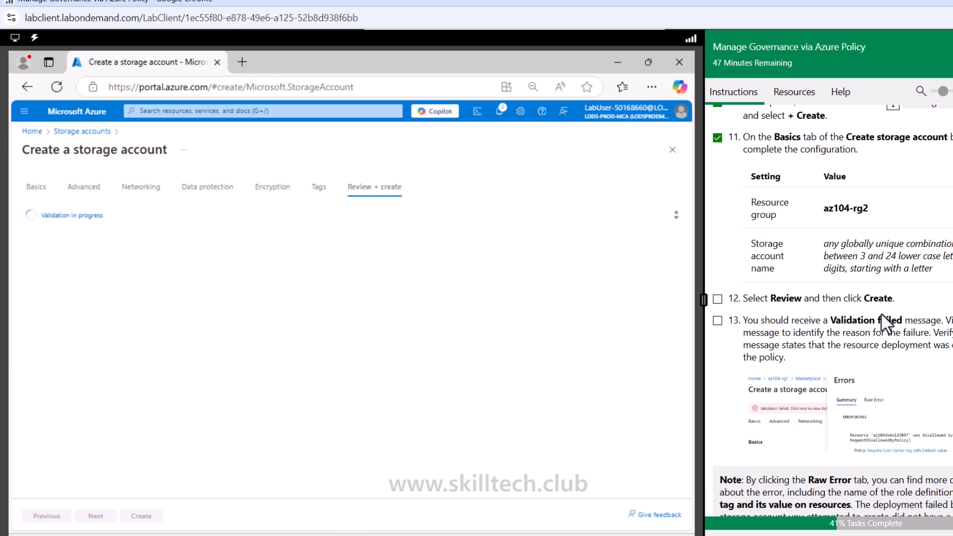
- Examine the storage account's validation error summary and raw error, including the policy's tag name and tag value parameters
{"action": "scroll", "coordinate": [927, 342], "scroll_direction": "down", "scroll_amount": 2}
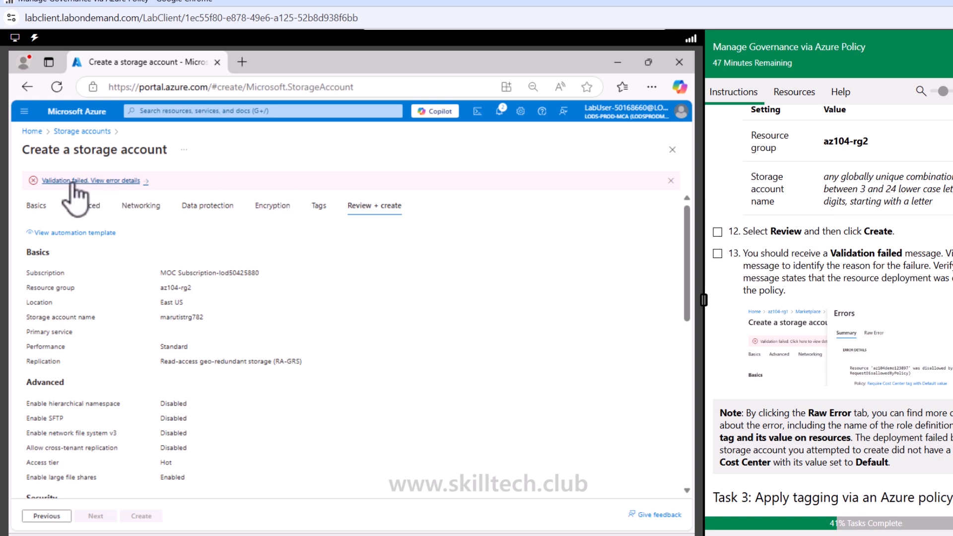
{"action": "left_click", "coordinate": [110, 183]}
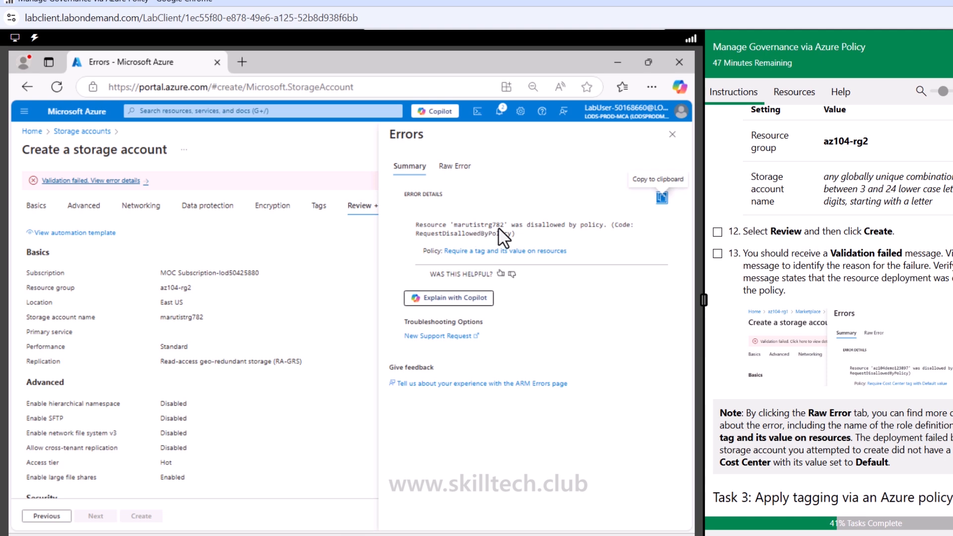
{"action": "left_click_drag", "start_coordinate": [535, 226], "coordinate": [581, 225]}
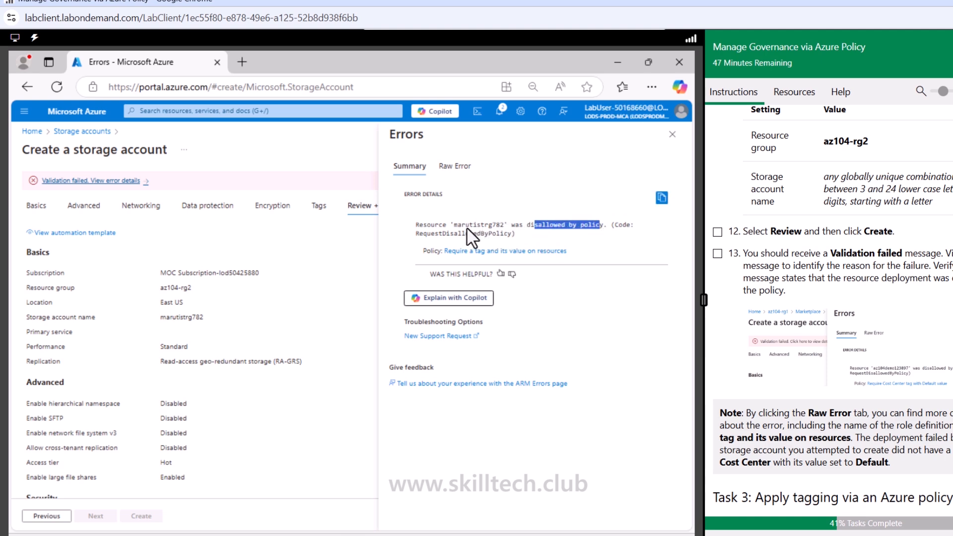
{"action": "left_click", "coordinate": [455, 166]}
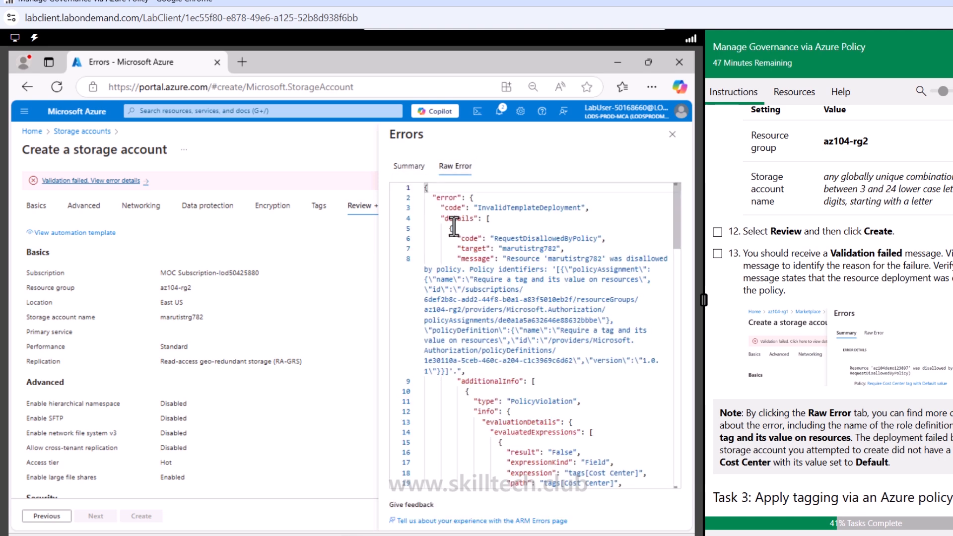
{"action": "scroll", "coordinate": [569, 385], "scroll_direction": "down", "scroll_amount": 2}
{"action": "scroll", "coordinate": [569, 386], "scroll_direction": "down", "scroll_amount": 4}
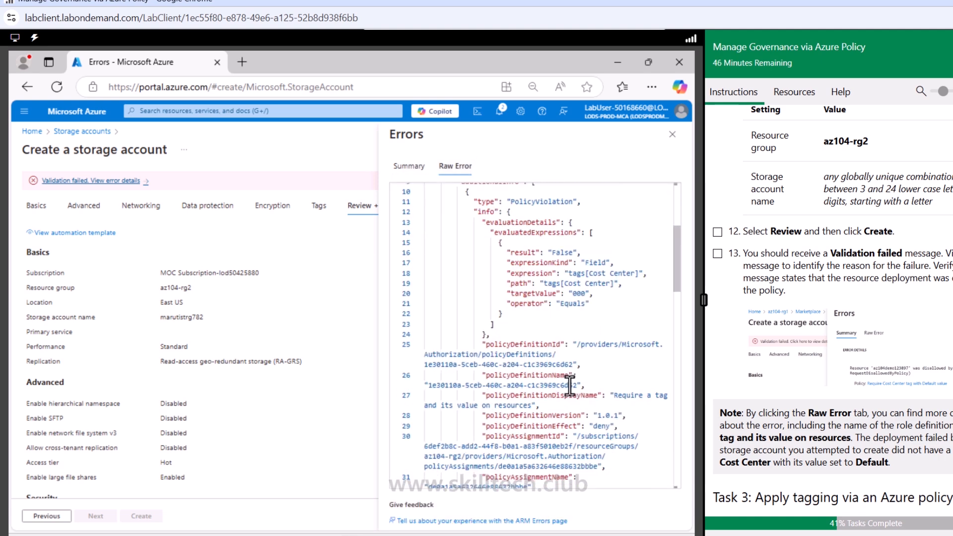
{"action": "scroll", "coordinate": [569, 386], "scroll_direction": "down", "scroll_amount": 2}
{"action": "scroll", "coordinate": [569, 385], "scroll_direction": "down", "scroll_amount": 4}
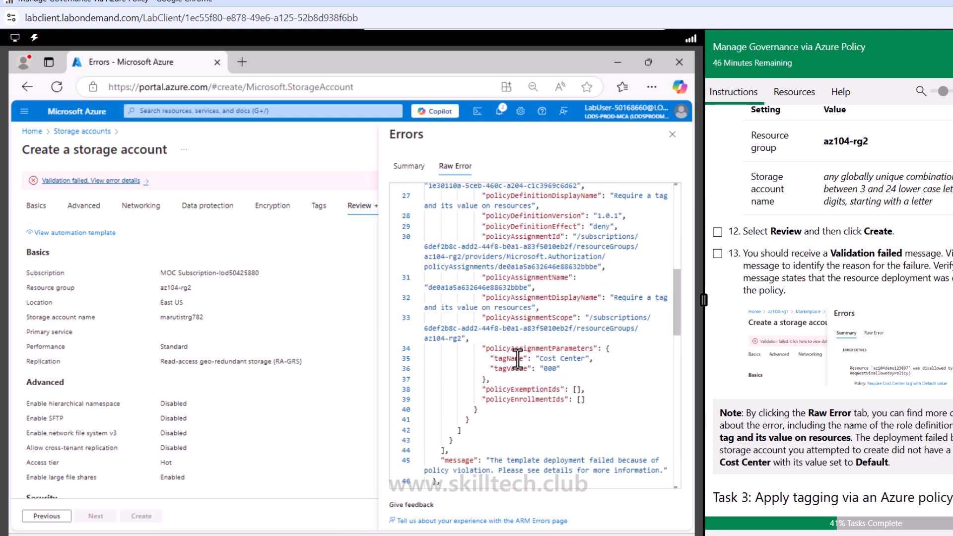
{"action": "left_click_drag", "start_coordinate": [513, 358], "coordinate": [577, 369]}
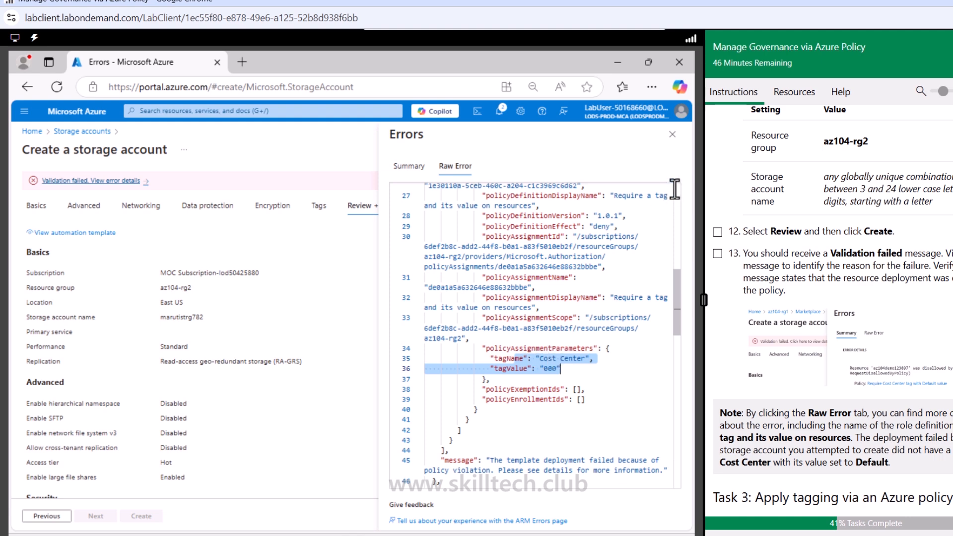
- Mark Task 2 instructions 12 and 13 as done and close the validation error details
{"action": "left_click", "coordinate": [716, 254]}
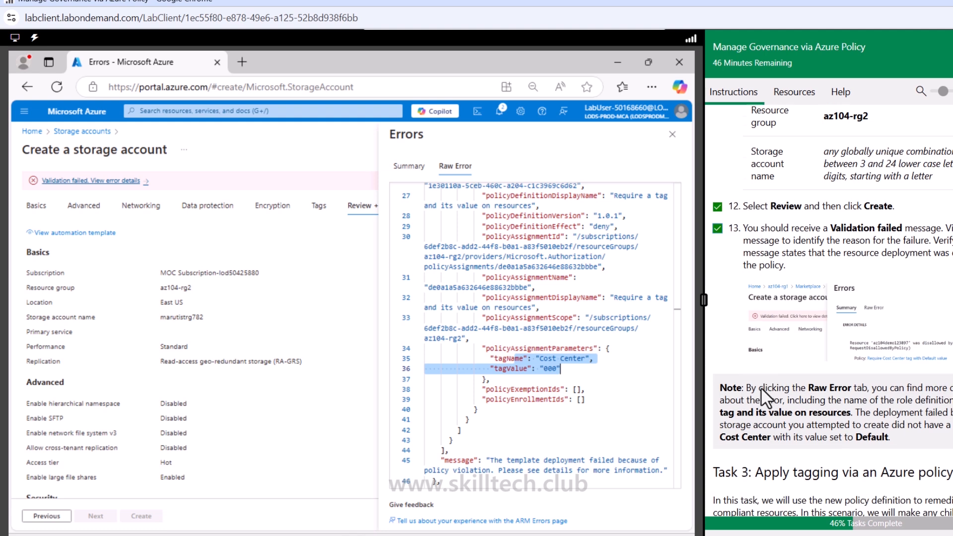
{"action": "scroll", "coordinate": [764, 397], "scroll_direction": "down", "scroll_amount": 5}
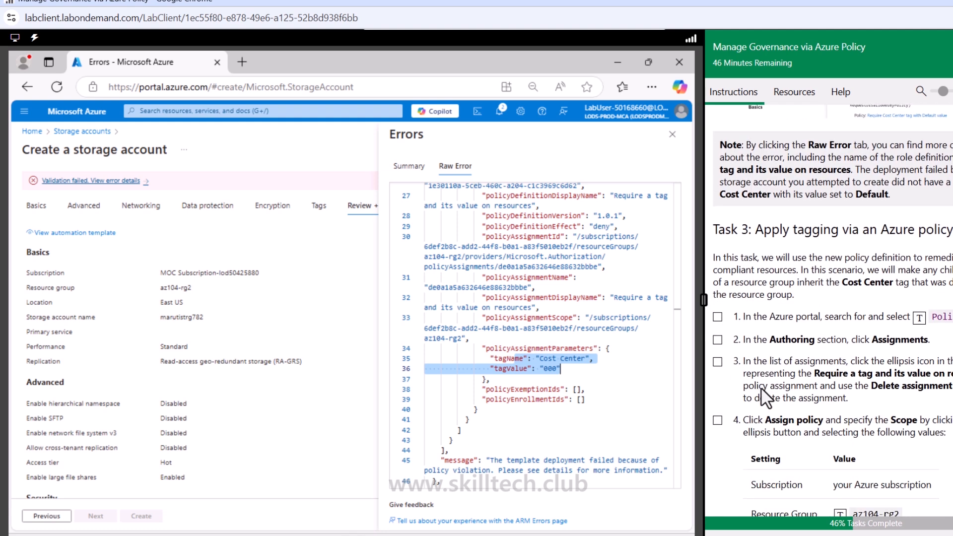
{"action": "left_click", "coordinate": [672, 134]}
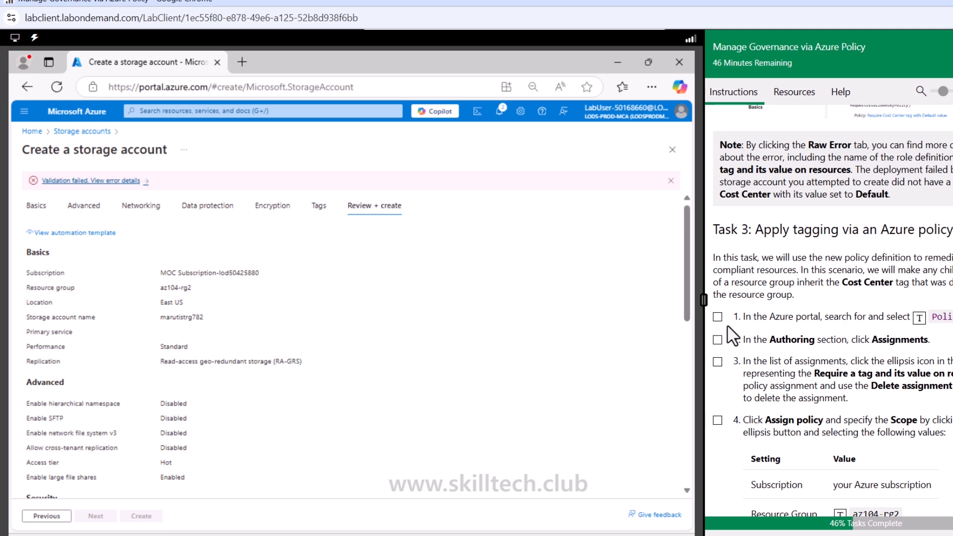
- Mark Task 3 instructions 1 and 2 as done and open the list of Azure Policy assignments
{"action": "left_click", "coordinate": [716, 317]}
{"action": "left_click", "coordinate": [717, 340]}
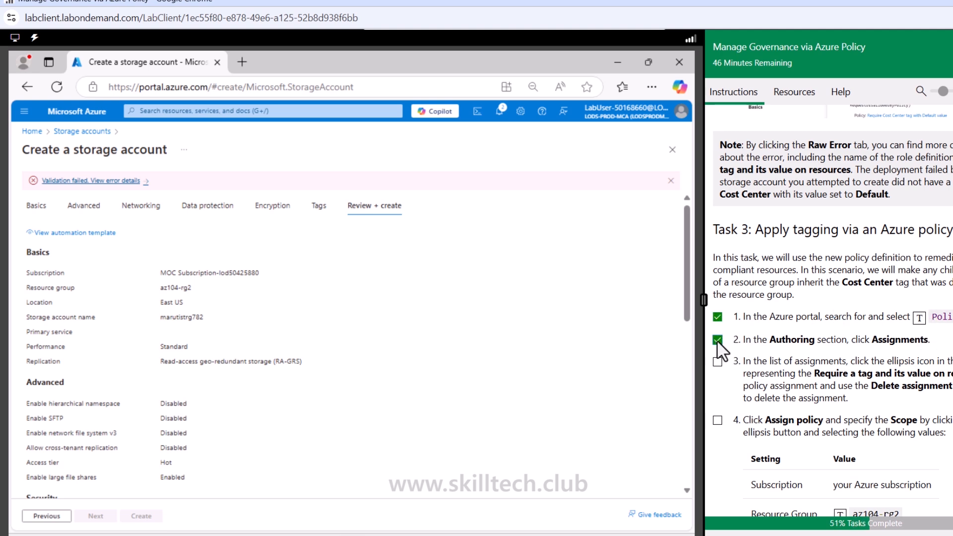
{"action": "left_click", "coordinate": [273, 111]}
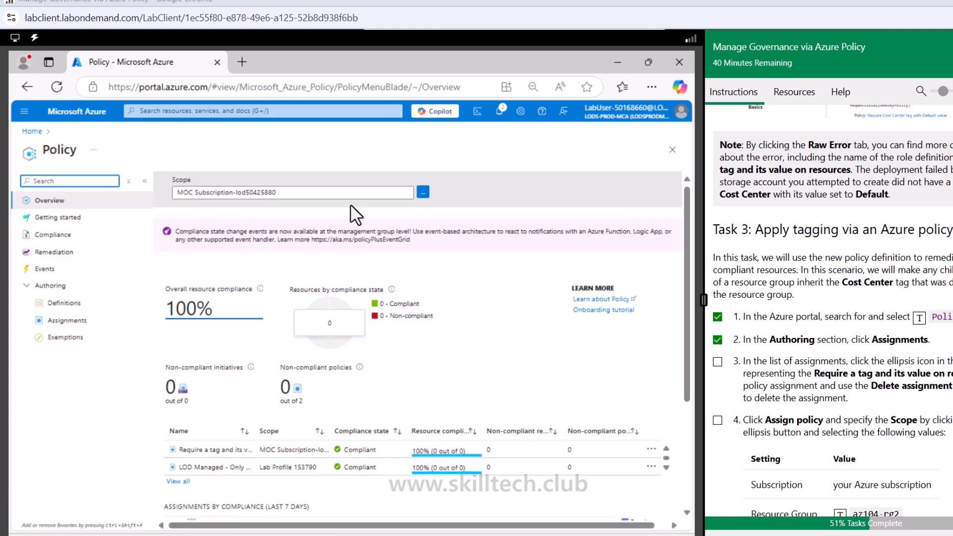
{"action": "left_click", "coordinate": [66, 321]}
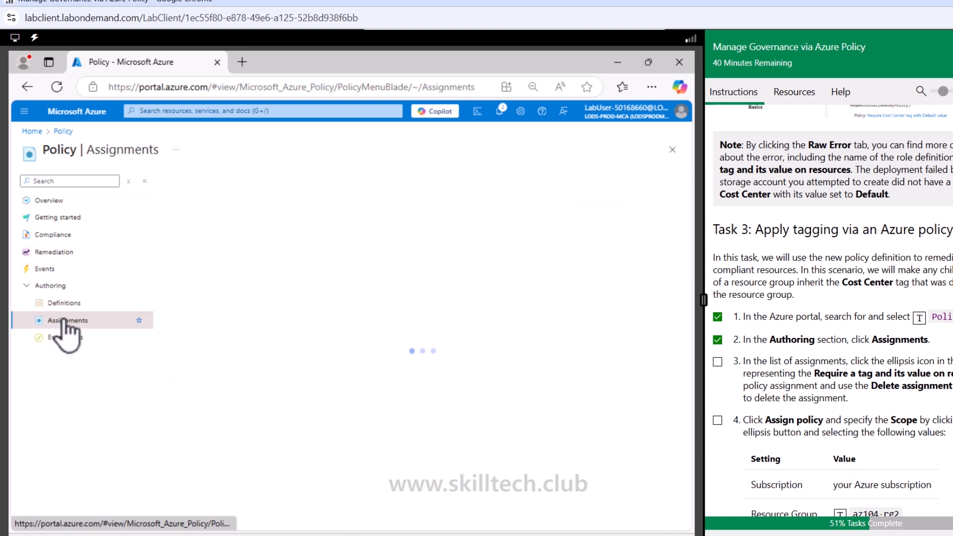
- Delete the policy assignment "Require a tag and its value on resources" and mark Task 3 instruction 3 as done
{"action": "scroll", "coordinate": [836, 339], "scroll_direction": "down", "scroll_amount": 1}
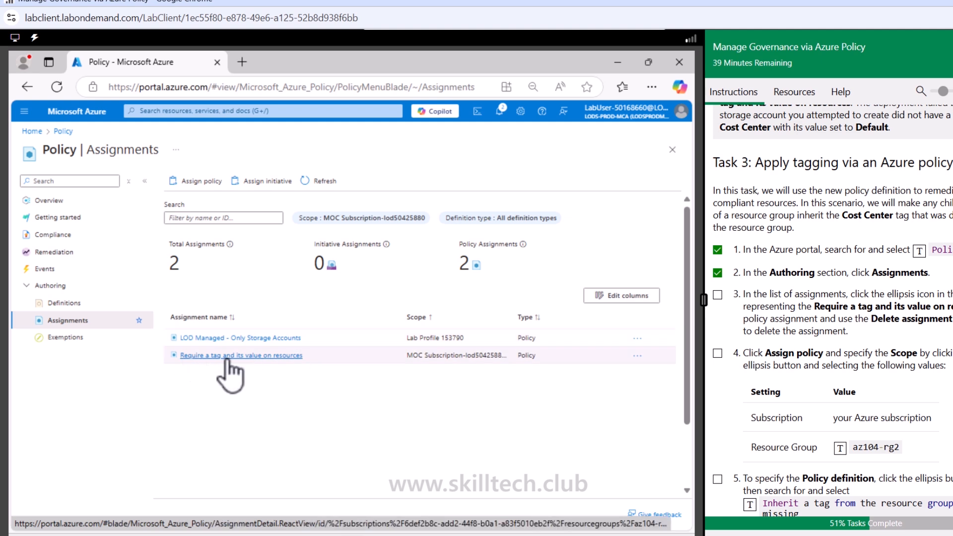
{"action": "left_click", "coordinate": [276, 356]}
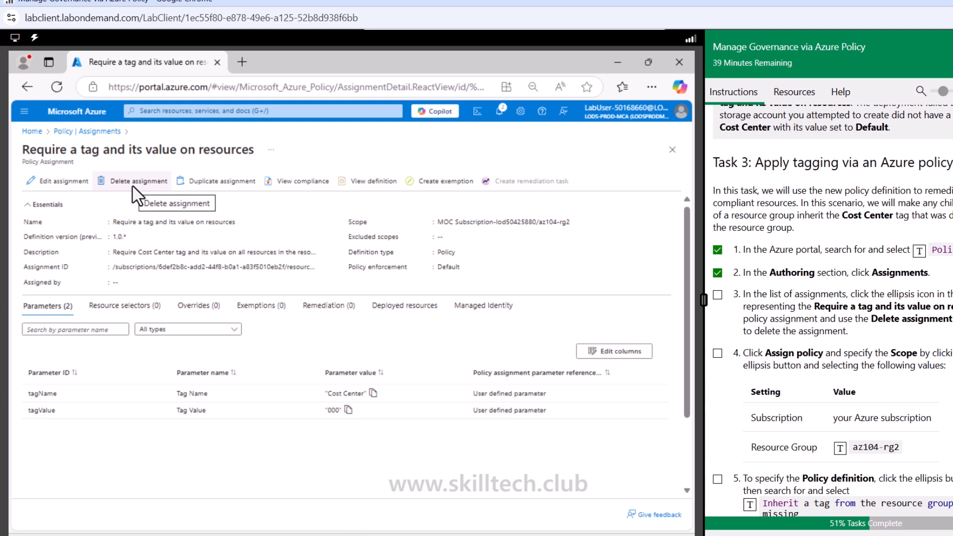
{"action": "left_click", "coordinate": [149, 182]}
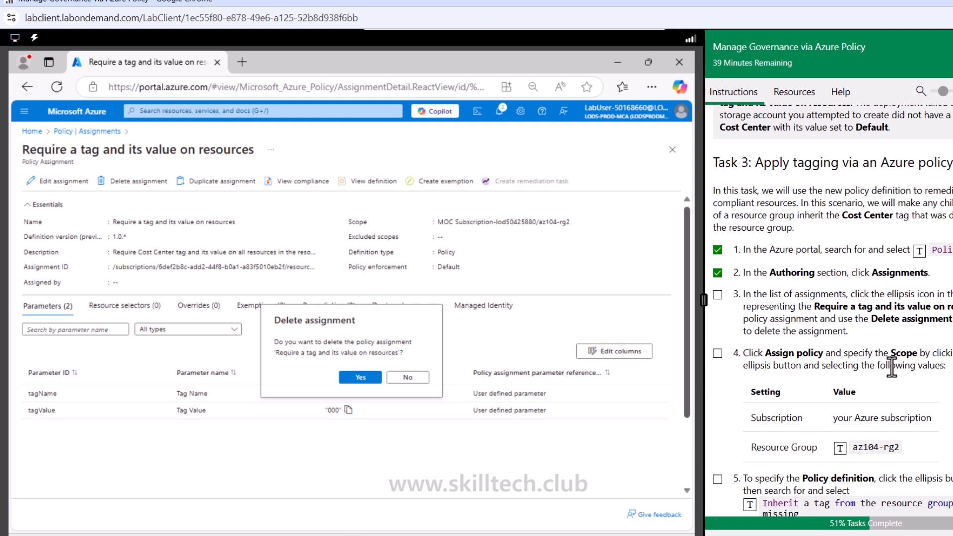
{"action": "scroll", "coordinate": [861, 425], "scroll_direction": "down", "scroll_amount": 3}
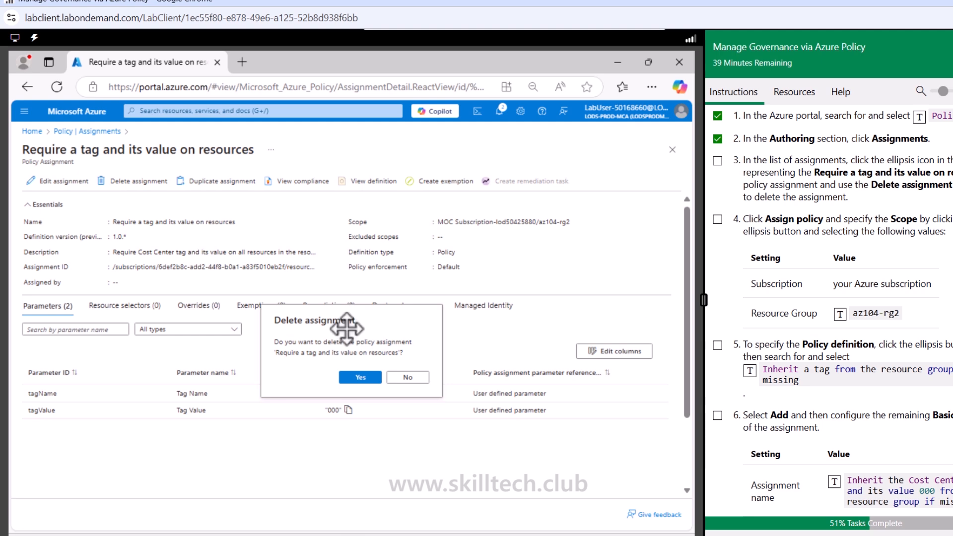
{"action": "left_click", "coordinate": [360, 378]}
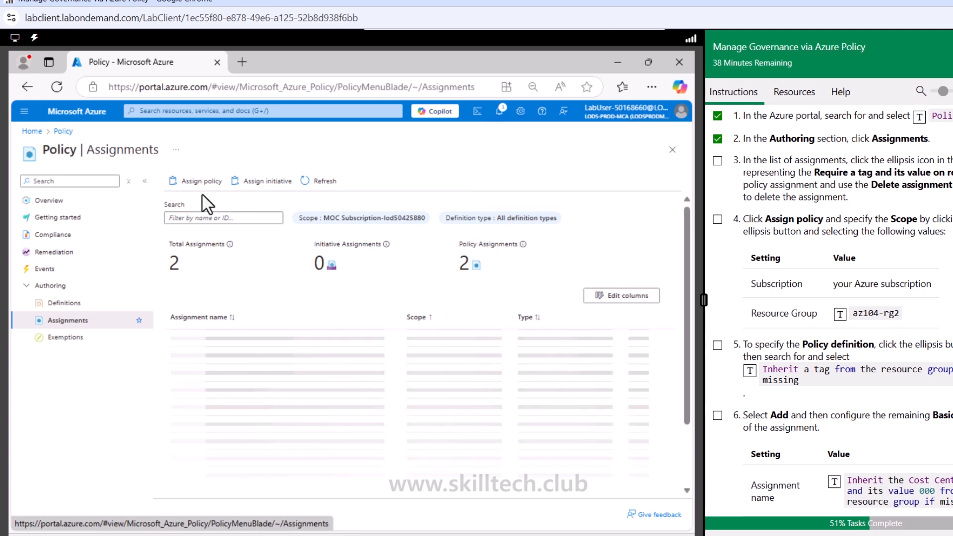
{"action": "left_click", "coordinate": [717, 160]}
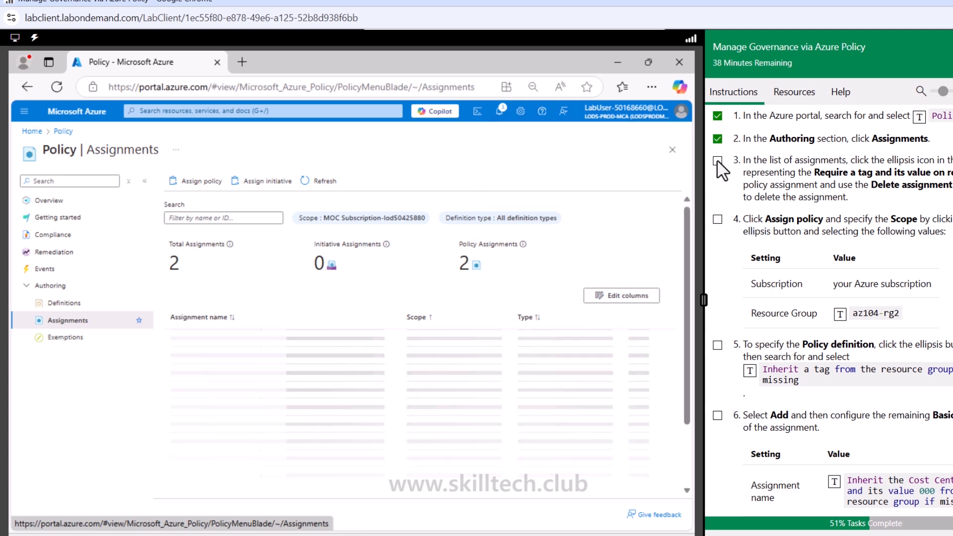
- Mark Task 3 instruction 4 as done and start a new policy assignment scoped to the resource group az104-rg2
{"action": "left_click", "coordinate": [716, 220]}
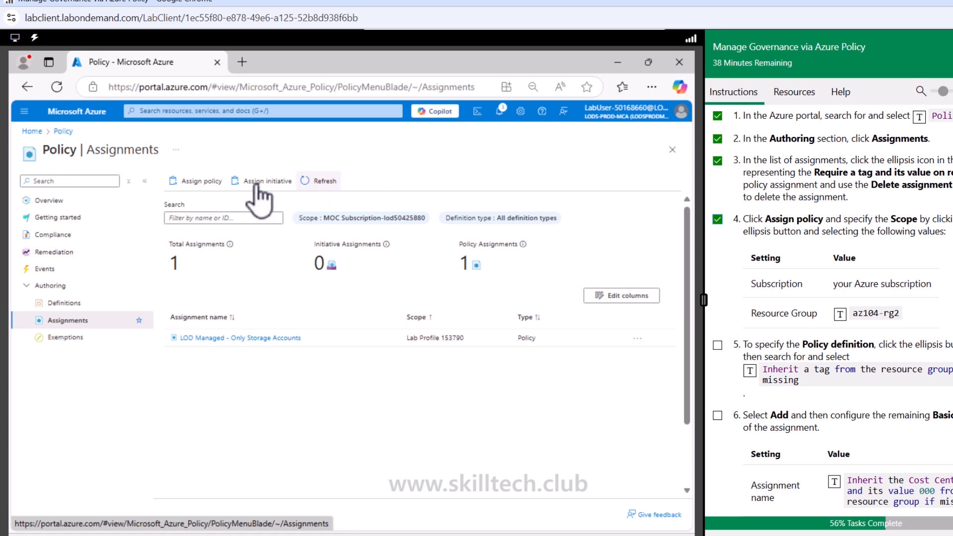
{"action": "left_click", "coordinate": [201, 181]}
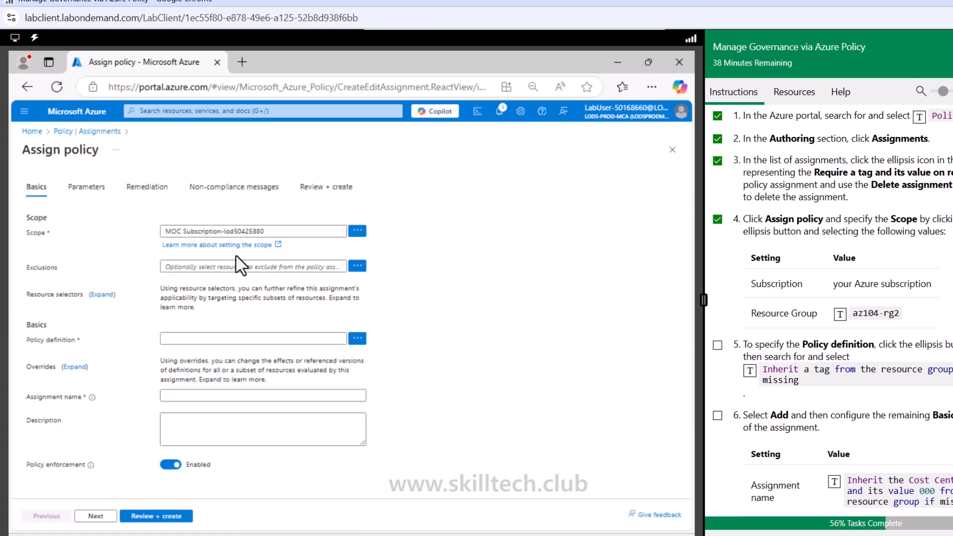
{"action": "left_click", "coordinate": [357, 231]}
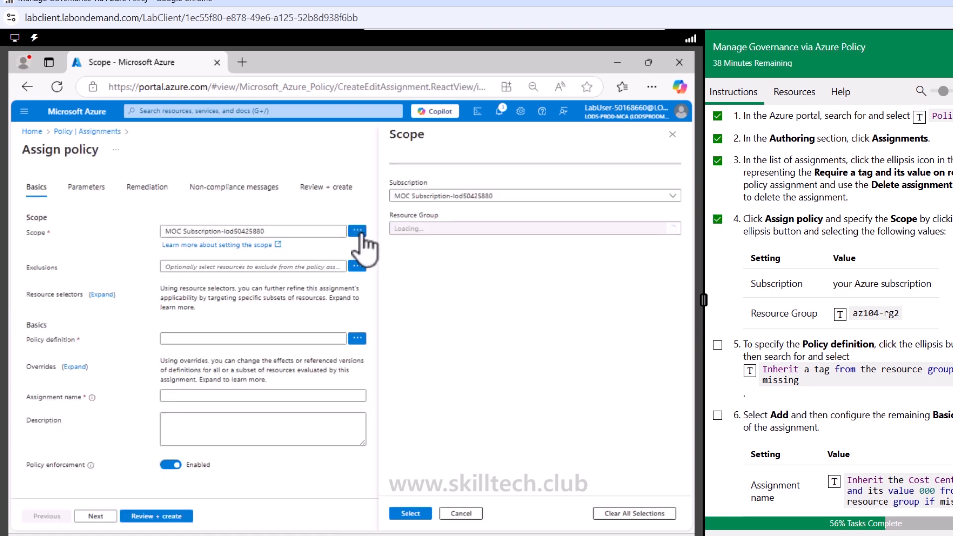
{"action": "left_click", "coordinate": [563, 195]}
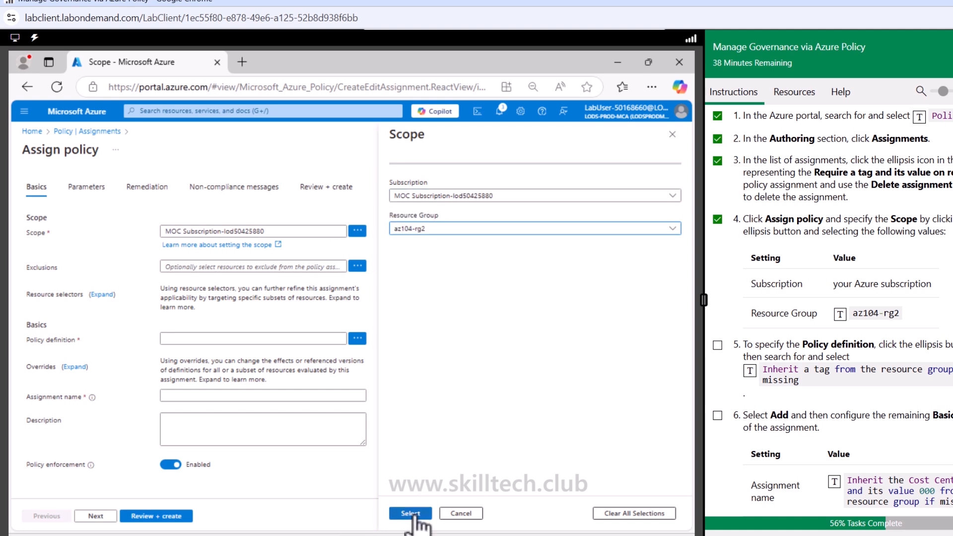
{"action": "left_click", "coordinate": [413, 515]}
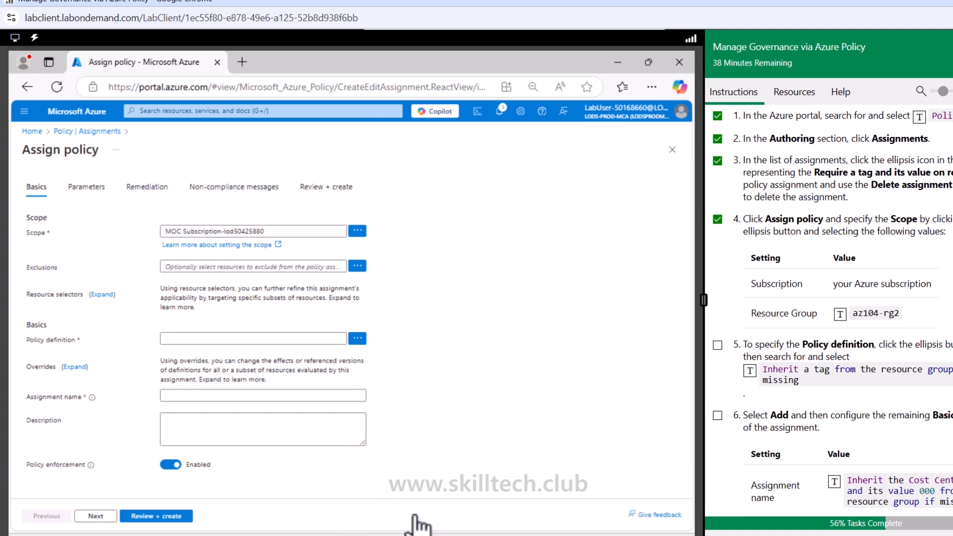
- Set the assignment's policy definition to "Inherit a tag from the resource group if missing"
{"action": "left_click", "coordinate": [205, 338]}
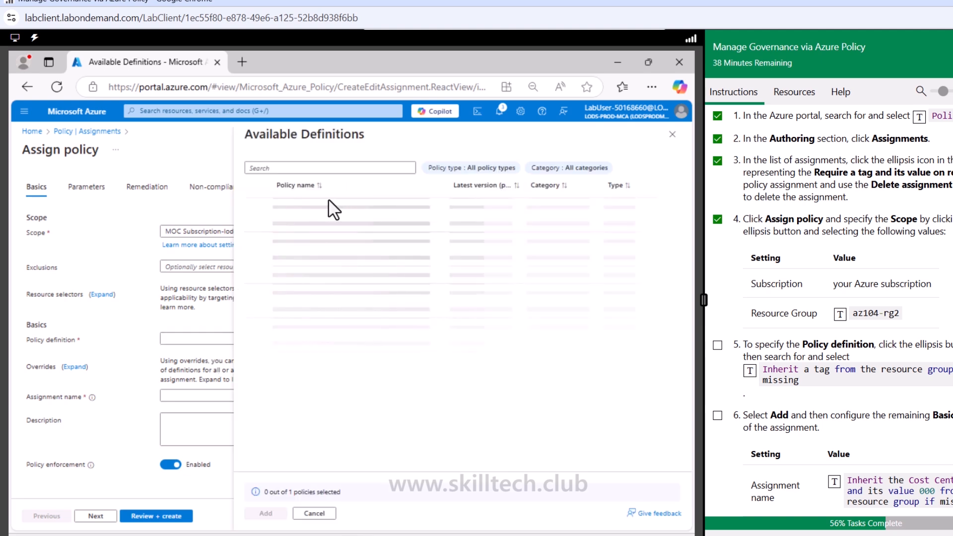
{"action": "left_click", "coordinate": [311, 170]}
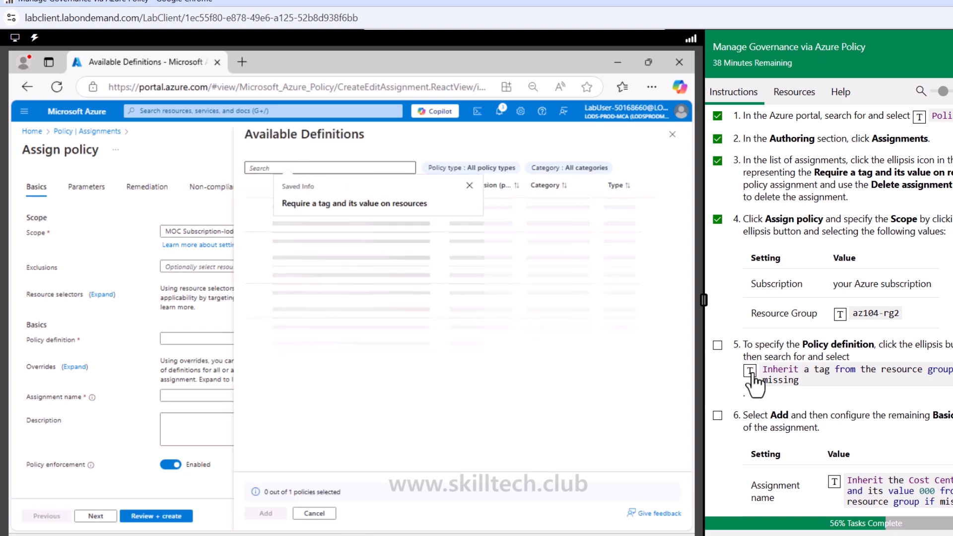
{"action": "left_click", "coordinate": [751, 374]}
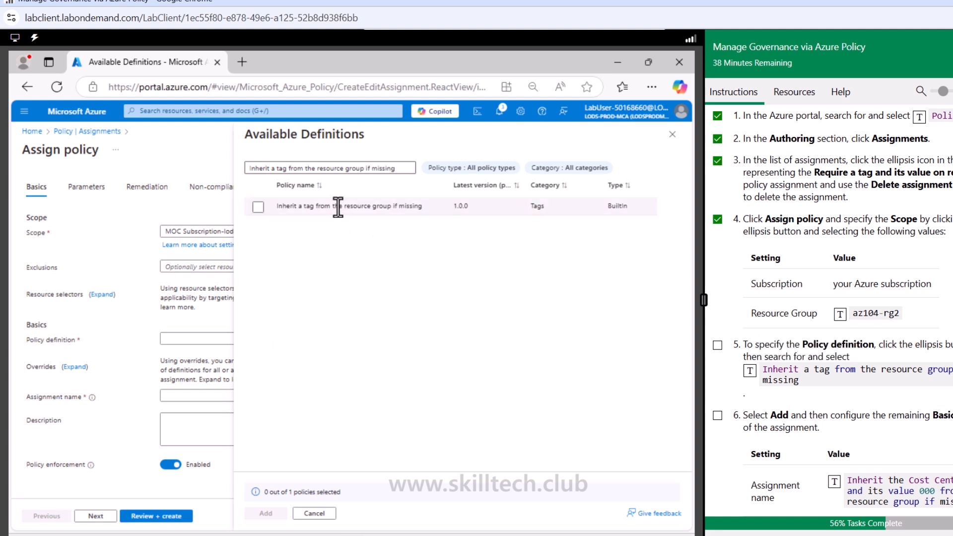
{"action": "left_click", "coordinate": [335, 206]}
{"action": "left_click", "coordinate": [268, 513]}
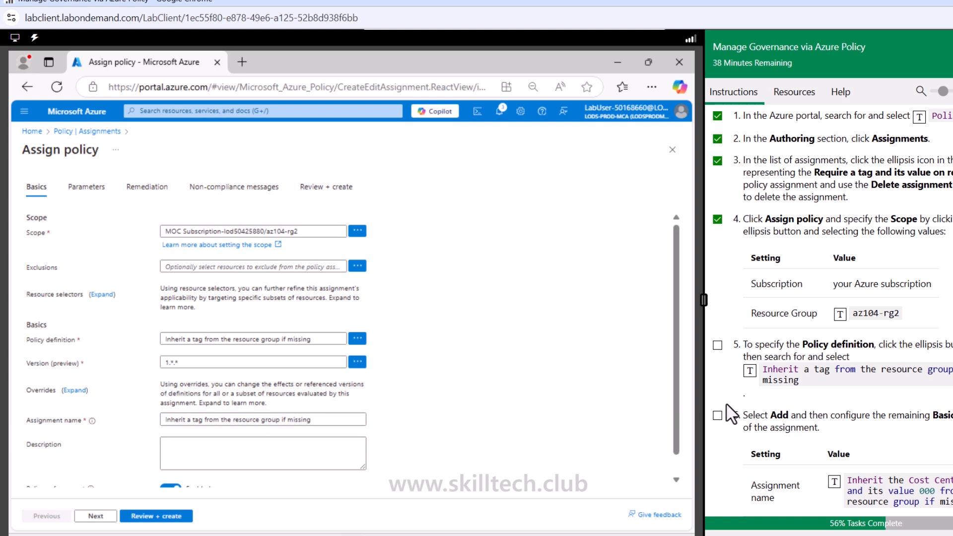
- Mark Task 3 instructions 5 and 6 as done
{"action": "left_click", "coordinate": [717, 345]}
{"action": "scroll", "coordinate": [643, 425], "scroll_direction": "down", "scroll_amount": 1}
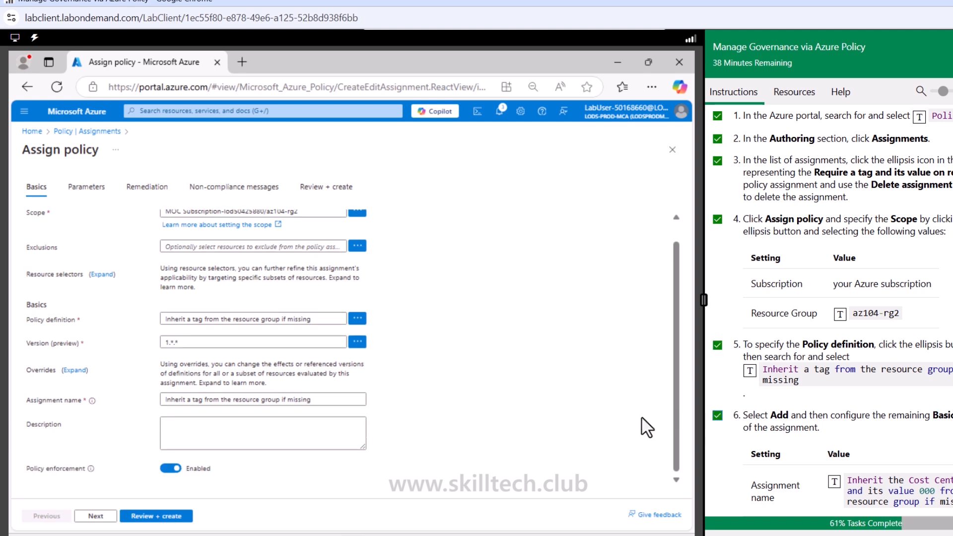
{"action": "scroll", "coordinate": [782, 425], "scroll_direction": "down", "scroll_amount": 4}
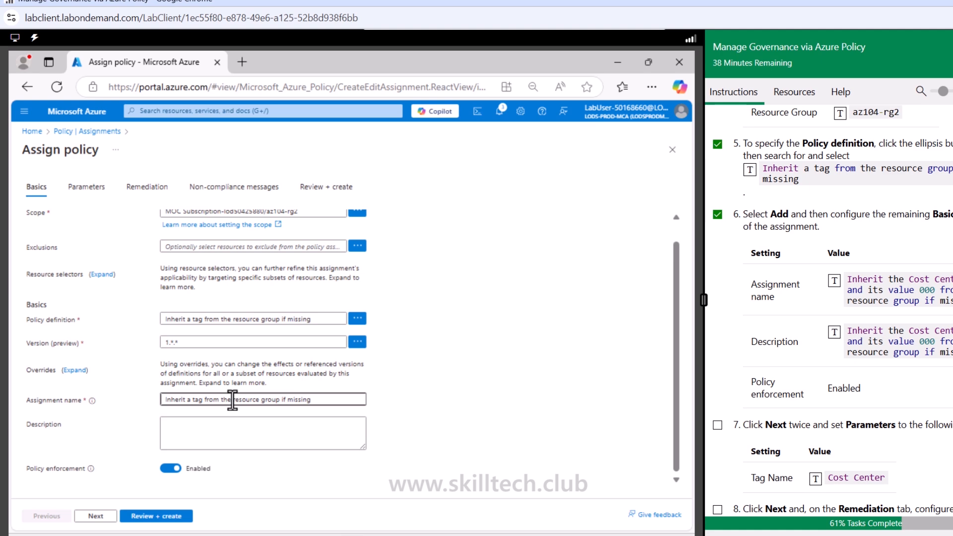
- Set the policy assignment's name and description to "Inherit the Cost Center tag and its value 000 from the resource group if missing"
{"action": "left_click", "coordinate": [329, 400]}
{"action": "left_click_drag", "start_coordinate": [311, 400], "coordinate": [151, 400]}
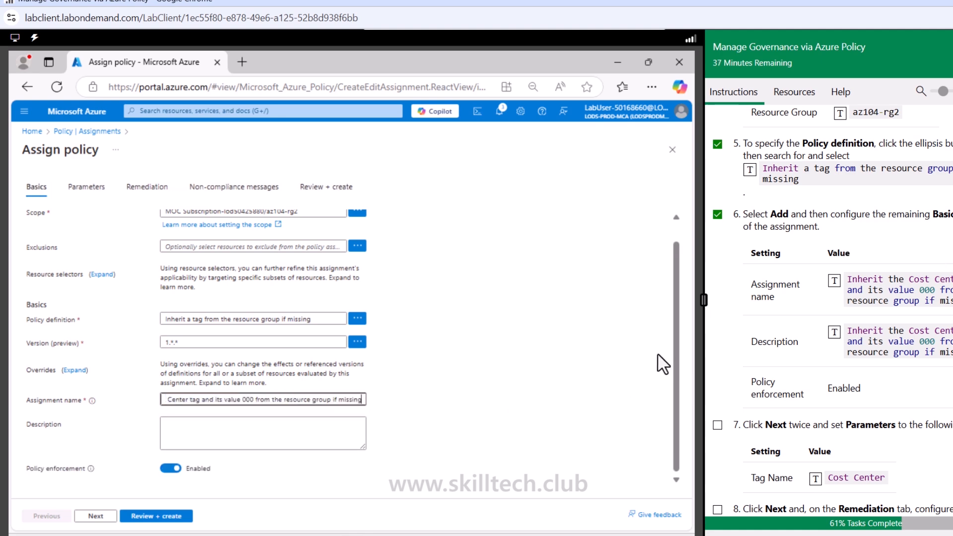
{"action": "left_click", "coordinate": [341, 431]}
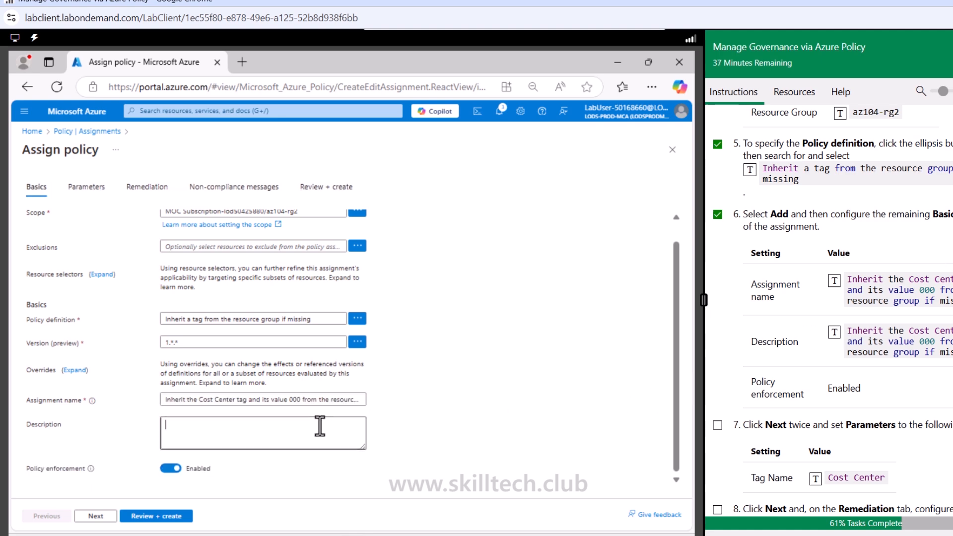
{"action": "left_click", "coordinate": [834, 332]}
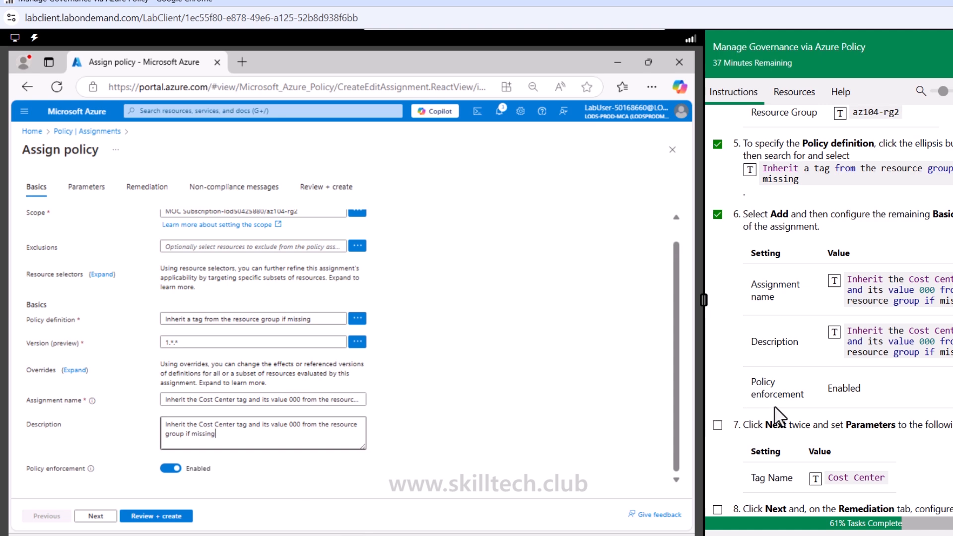
{"action": "scroll", "coordinate": [784, 417], "scroll_direction": "down", "scroll_amount": 3}
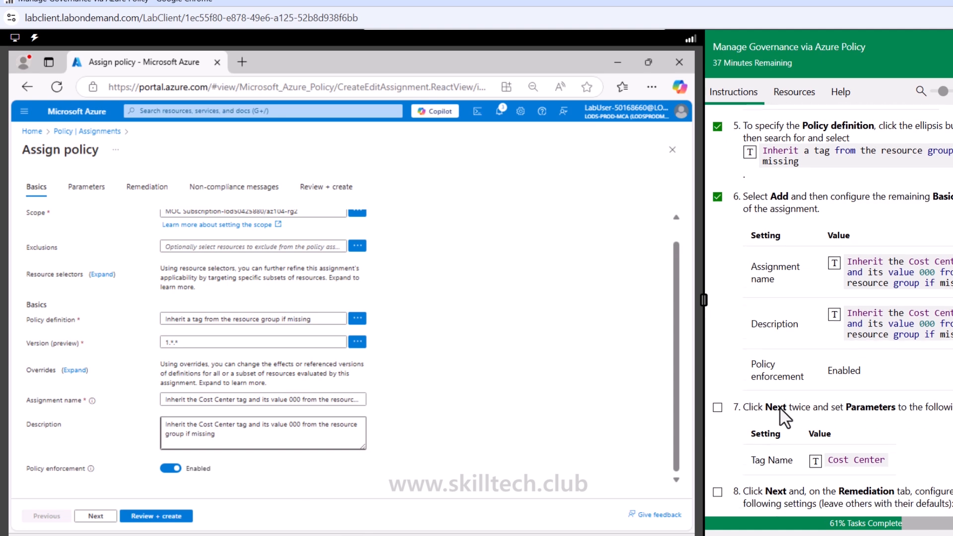
- Set the policy's Tag Name parameter to Cost Center and proceed to the remediation settings
{"action": "left_click", "coordinate": [97, 516]}
{"action": "left_click", "coordinate": [263, 253]}
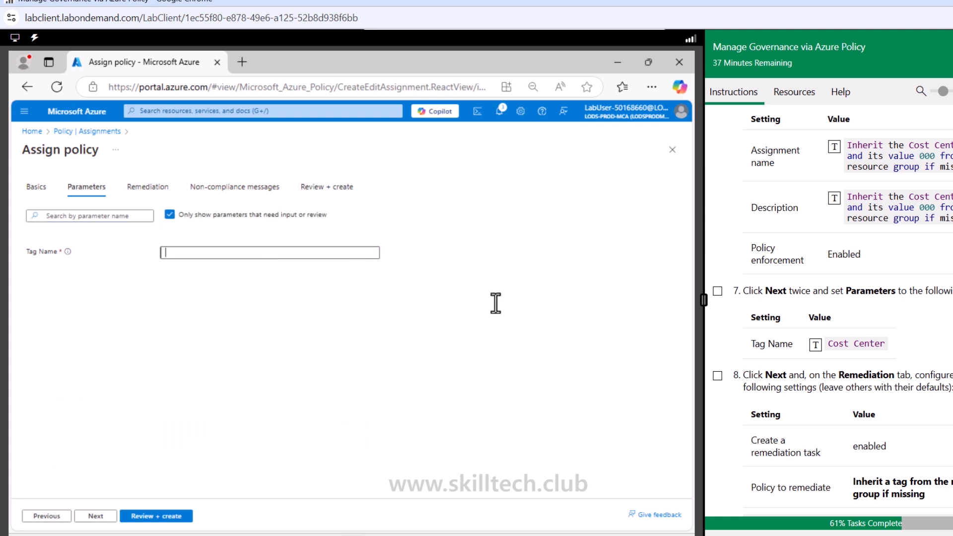
{"action": "left_click", "coordinate": [815, 344]}
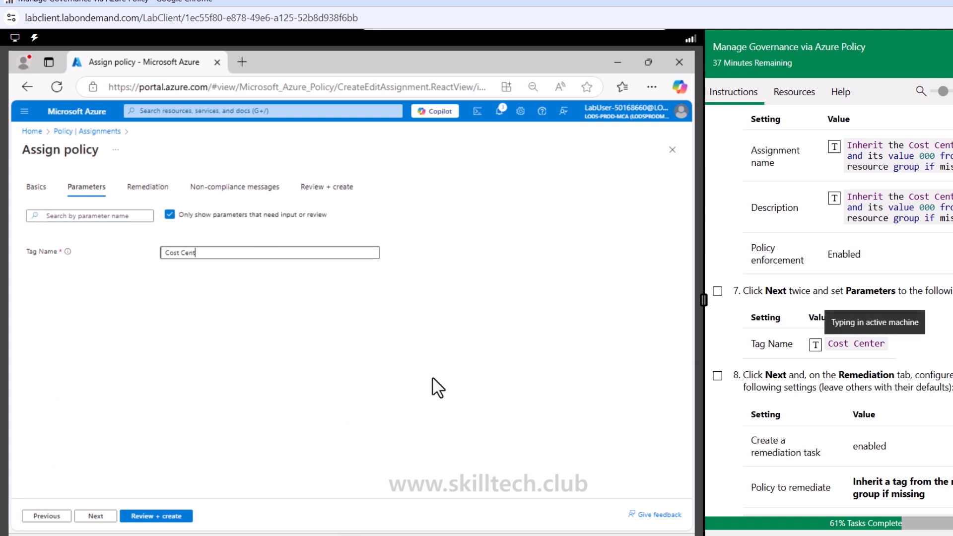
{"action": "left_click", "coordinate": [96, 516]}
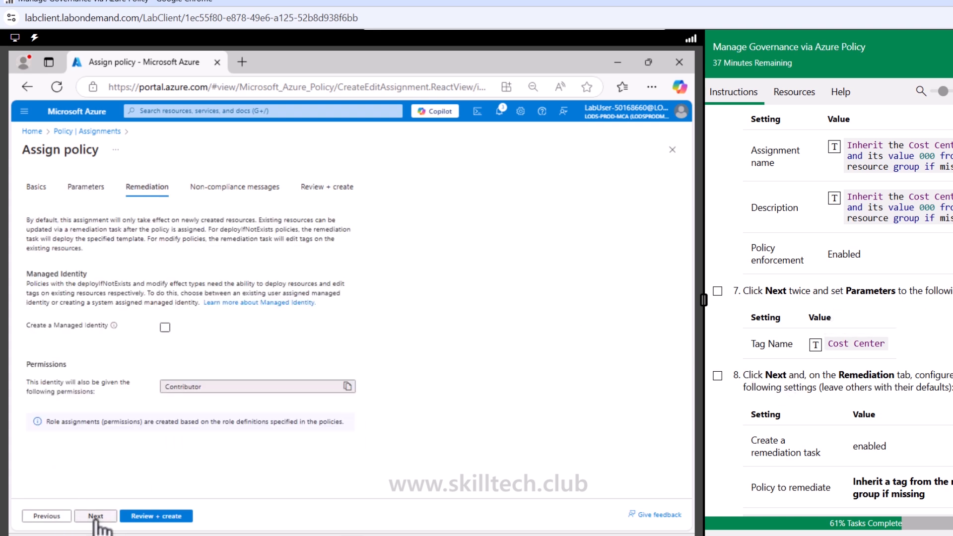
- Mark Task 3 instructions 7 and 8 as done and enable a remediation task for "Inherit a tag from the resource group if missing"
{"action": "left_click", "coordinate": [717, 376]}
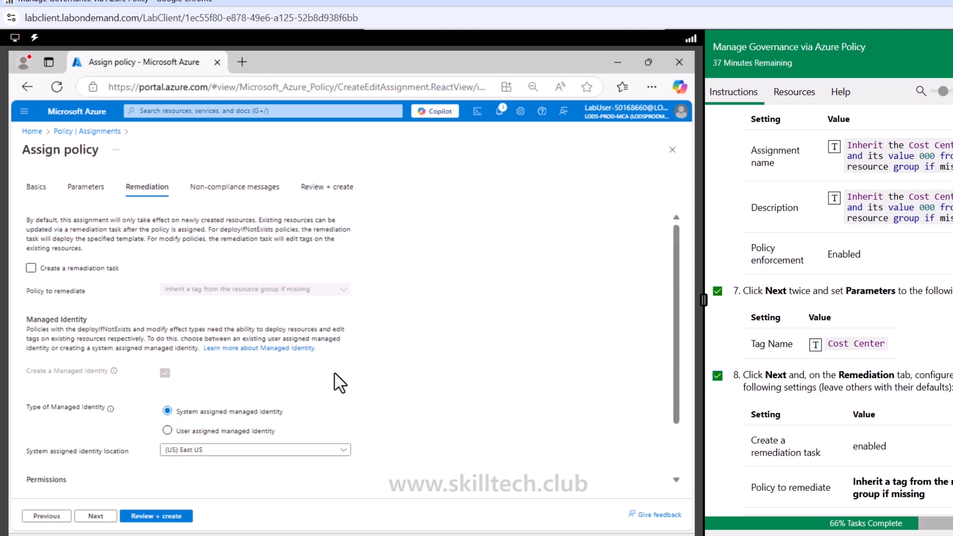
{"action": "scroll", "coordinate": [671, 397], "scroll_direction": "down", "scroll_amount": 1}
{"action": "scroll", "coordinate": [762, 413], "scroll_direction": "down", "scroll_amount": 1}
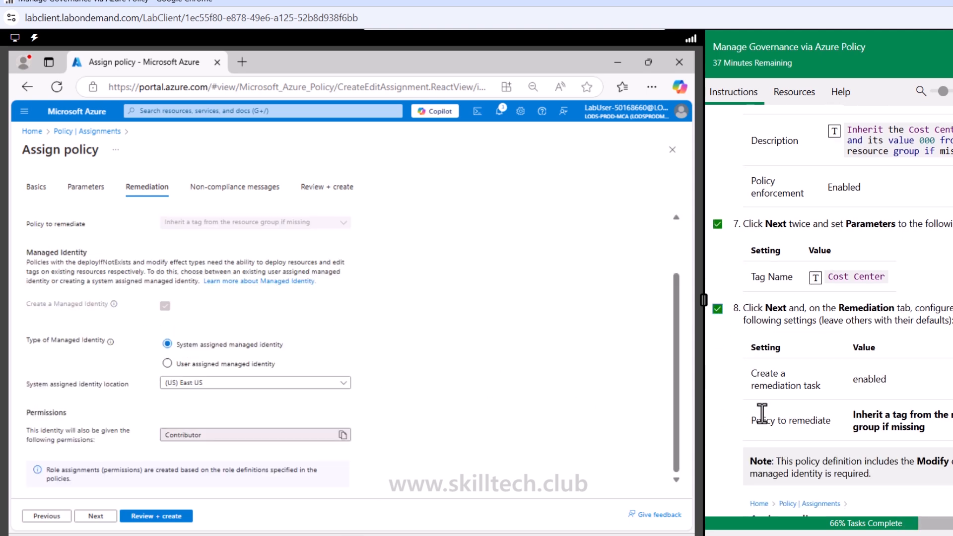
{"action": "scroll", "coordinate": [762, 414], "scroll_direction": "down", "scroll_amount": 1}
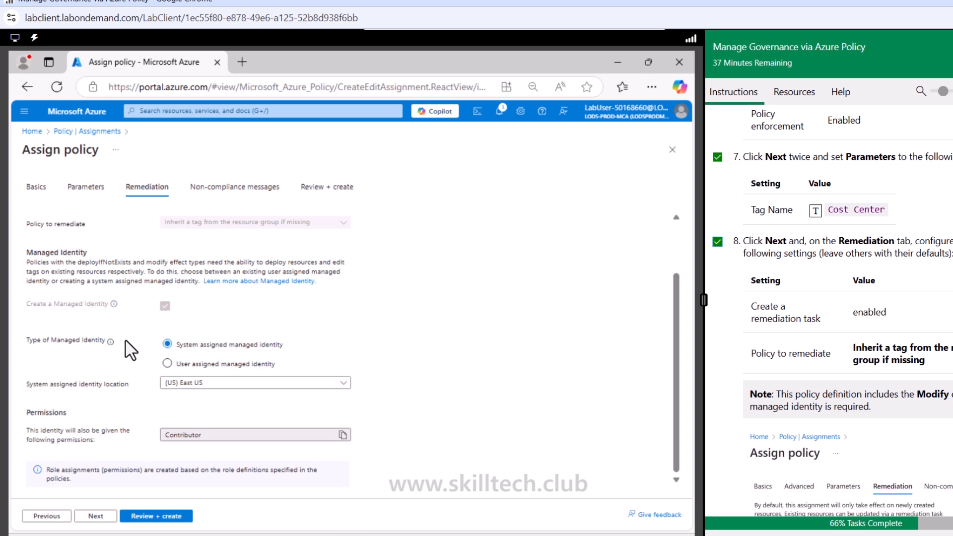
{"action": "scroll", "coordinate": [130, 349], "scroll_direction": "up", "scroll_amount": 1}
{"action": "left_click", "coordinate": [30, 268]}
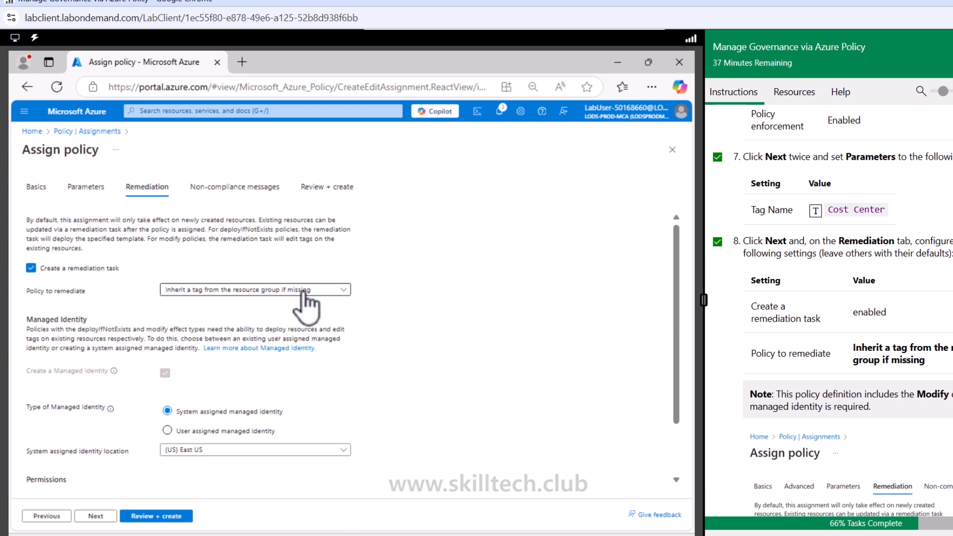
{"action": "scroll", "coordinate": [895, 374], "scroll_direction": "down", "scroll_amount": 5}
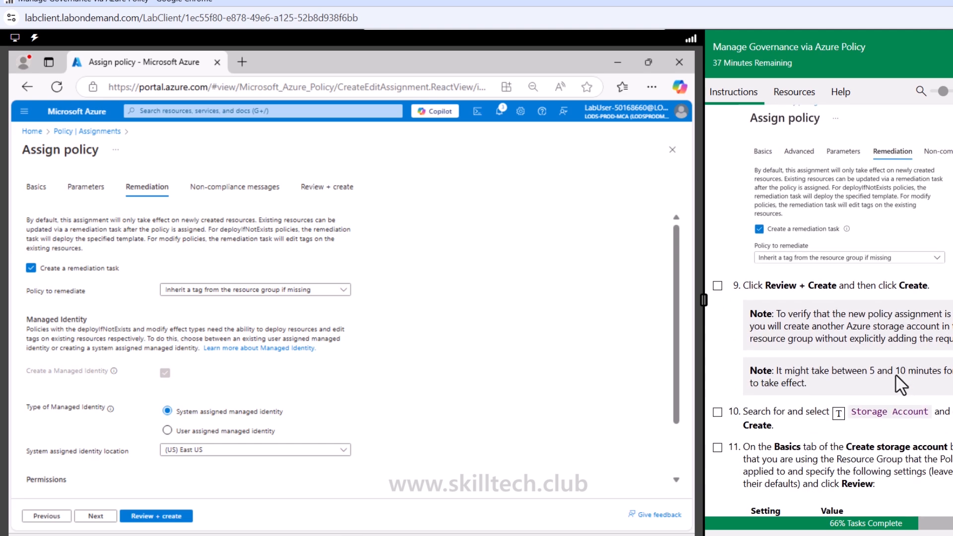
- Review and create the policy assignment, and mark Task 3 instruction 9 as done
{"action": "left_click", "coordinate": [187, 515]}
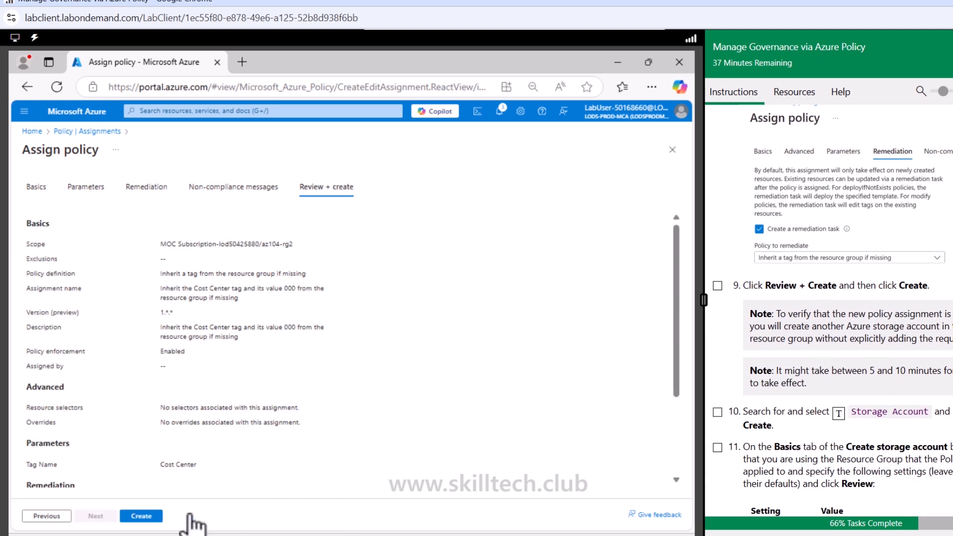
{"action": "left_click", "coordinate": [141, 516]}
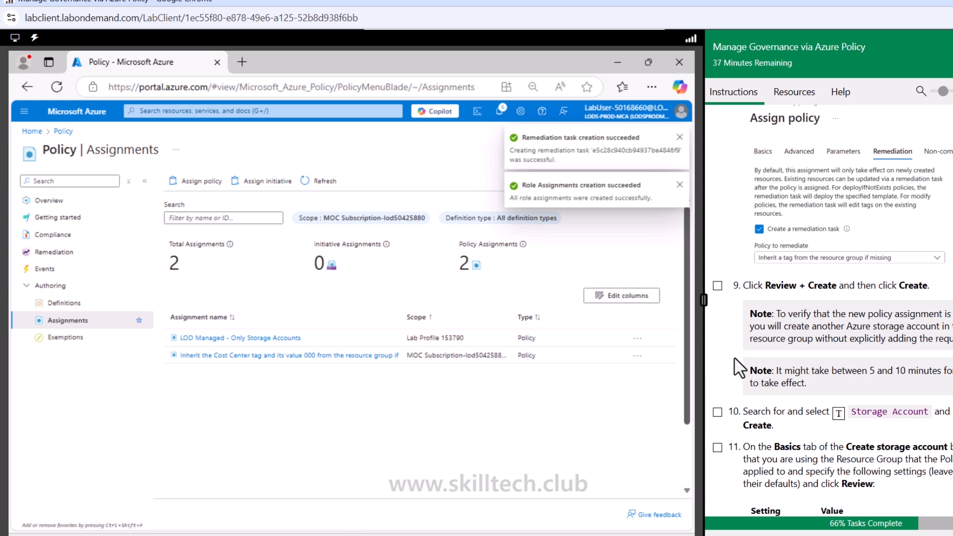
{"action": "left_click", "coordinate": [716, 286]}
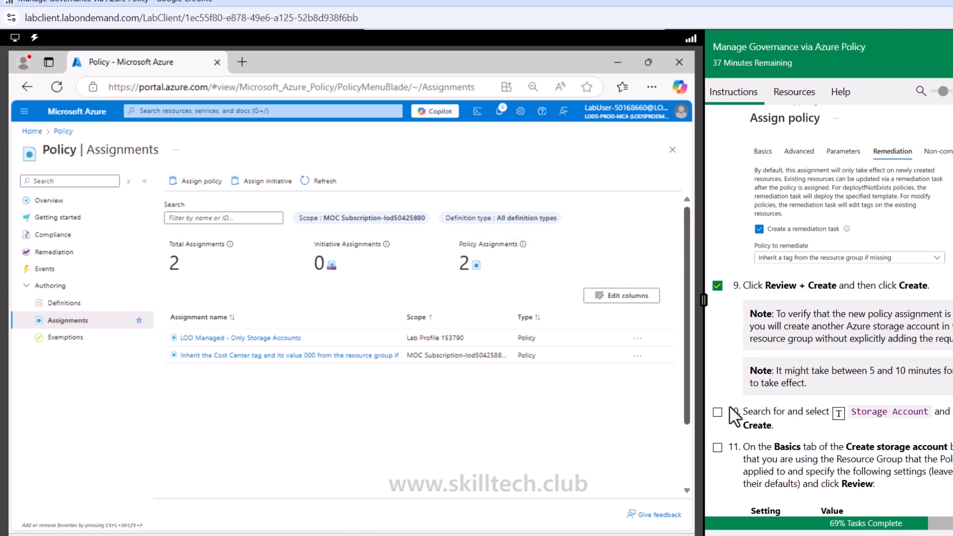
- Mark Task 3 instructions 10 and 11 as done and start creating a new storage account
{"action": "left_click", "coordinate": [716, 412]}
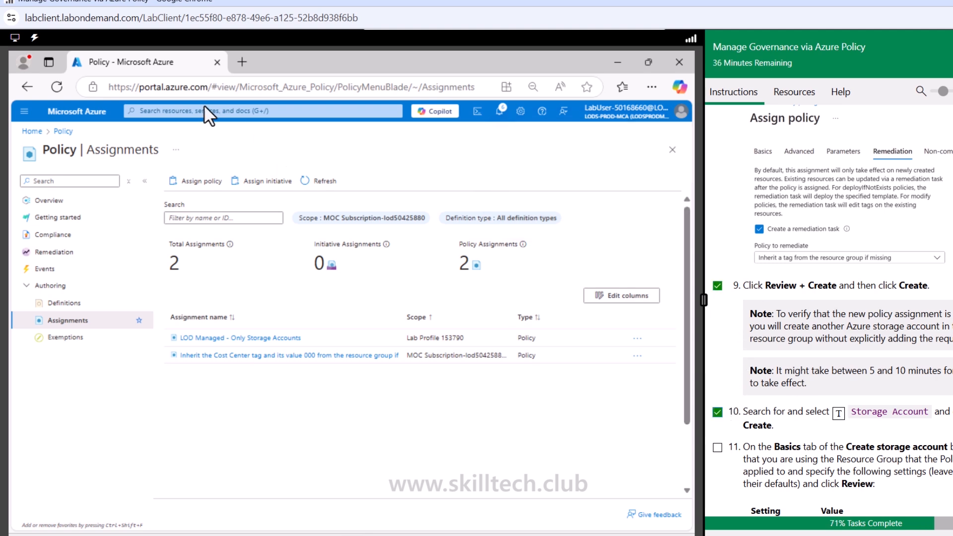
{"action": "left_click", "coordinate": [218, 110]}
{"action": "left_click", "coordinate": [217, 214]}
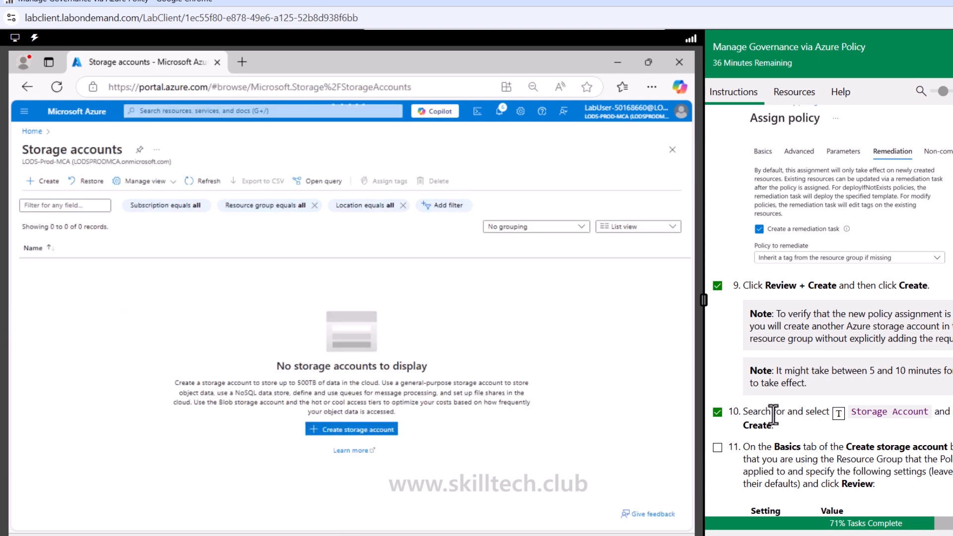
{"action": "scroll", "coordinate": [773, 414], "scroll_direction": "down", "scroll_amount": 3}
{"action": "left_click", "coordinate": [717, 313]}
{"action": "scroll", "coordinate": [716, 314], "scroll_direction": "down", "scroll_amount": 3}
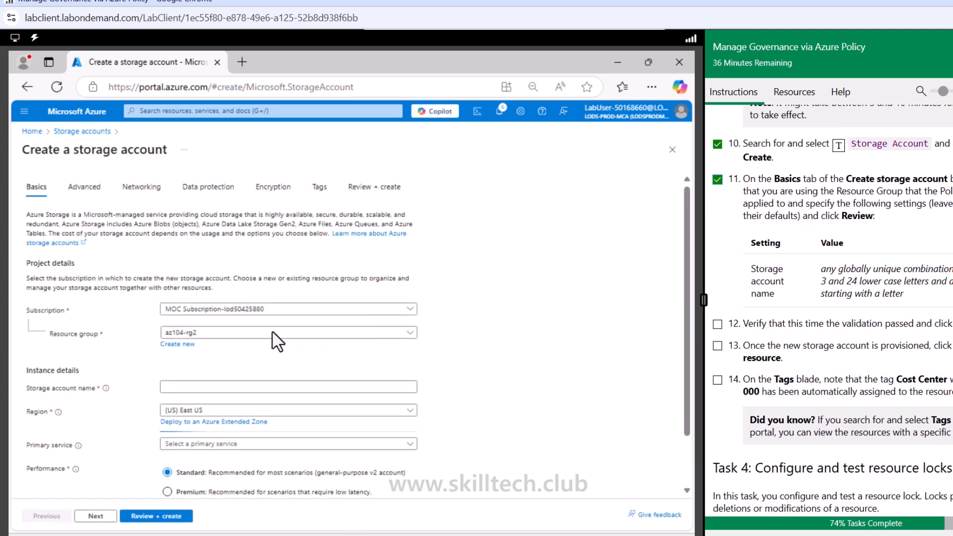
- Name the storage account marutistrg3355 in resource group az104-rg2, keep the remaining defaults, and create it
{"action": "left_click", "coordinate": [189, 387]}
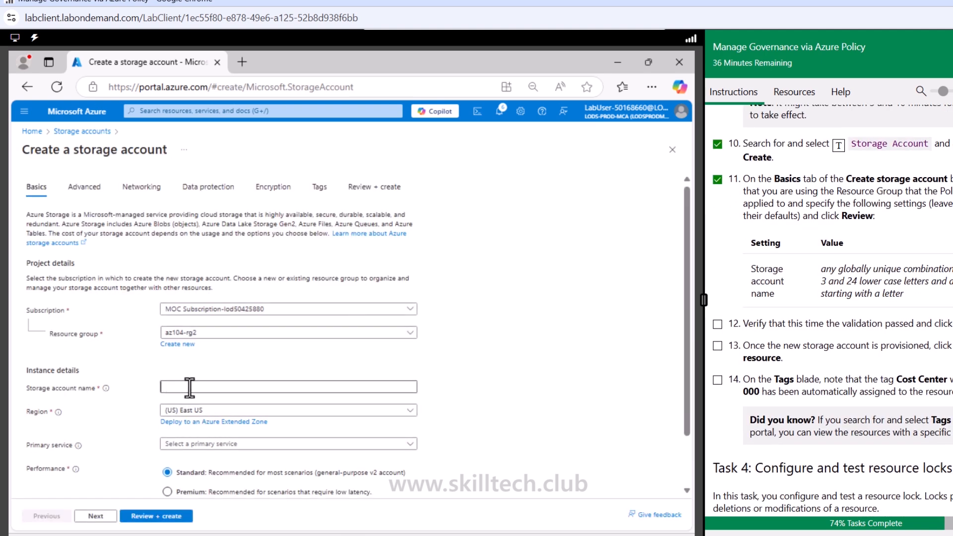
{"action": "type", "text": "marutisrg3355"}
{"action": "scroll", "coordinate": [275, 437], "scroll_direction": "down", "scroll_amount": 2}
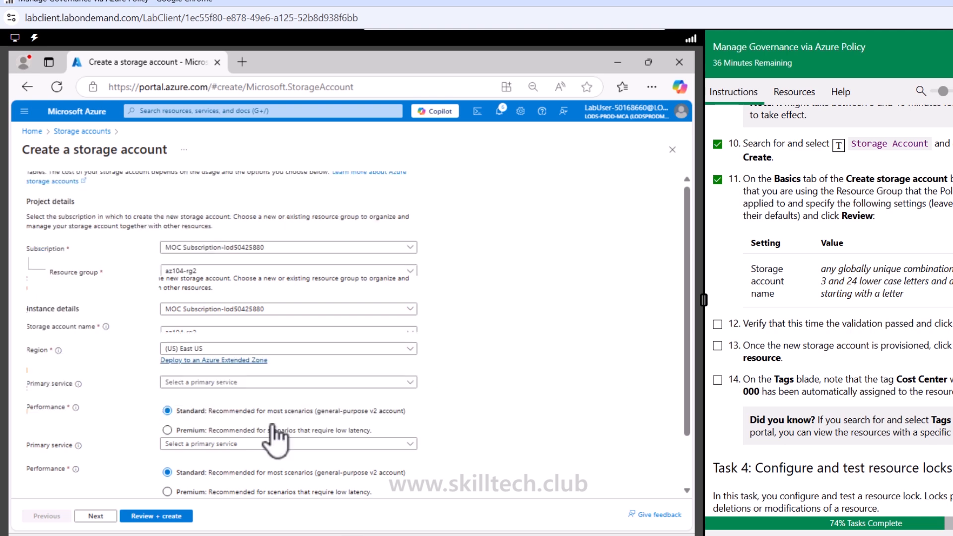
{"action": "left_click", "coordinate": [99, 516]}
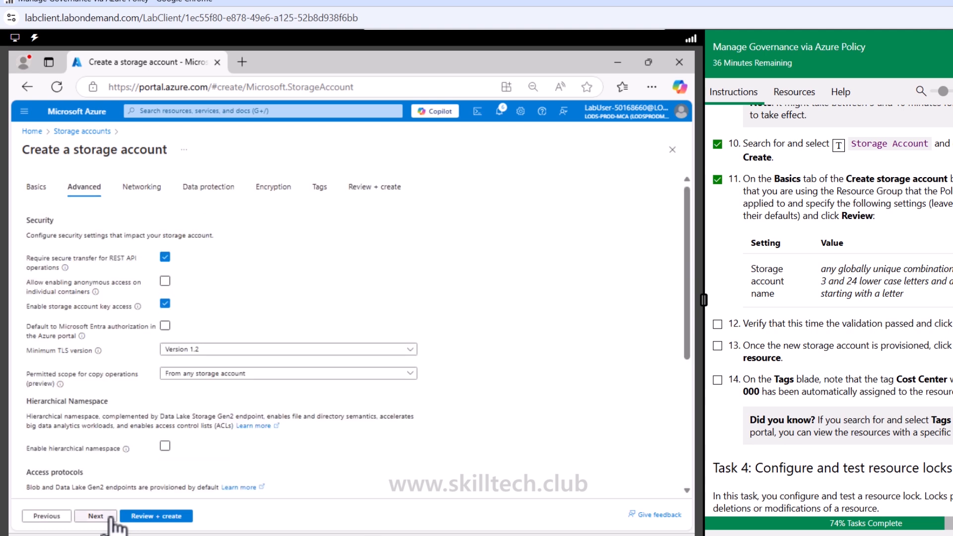
{"action": "left_click", "coordinate": [155, 516]}
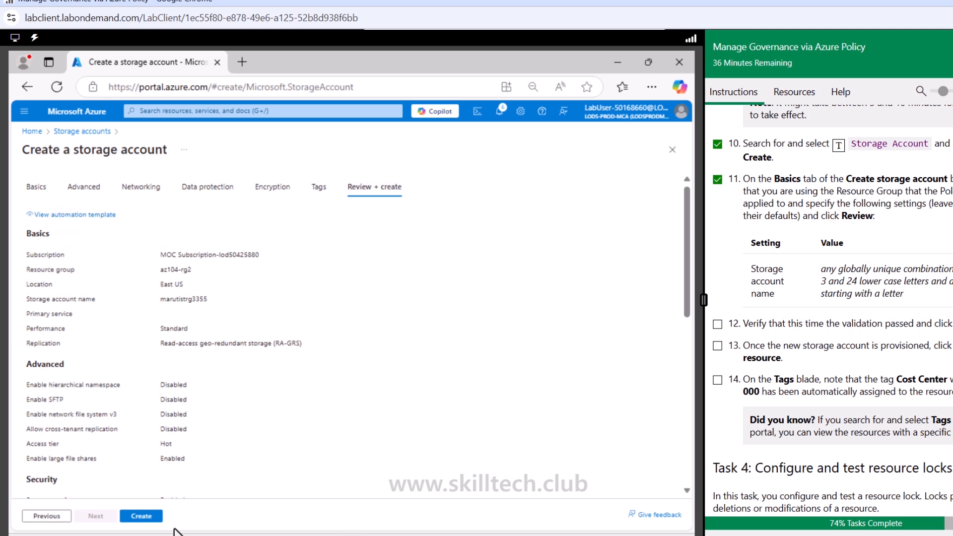
{"action": "left_click", "coordinate": [144, 516]}
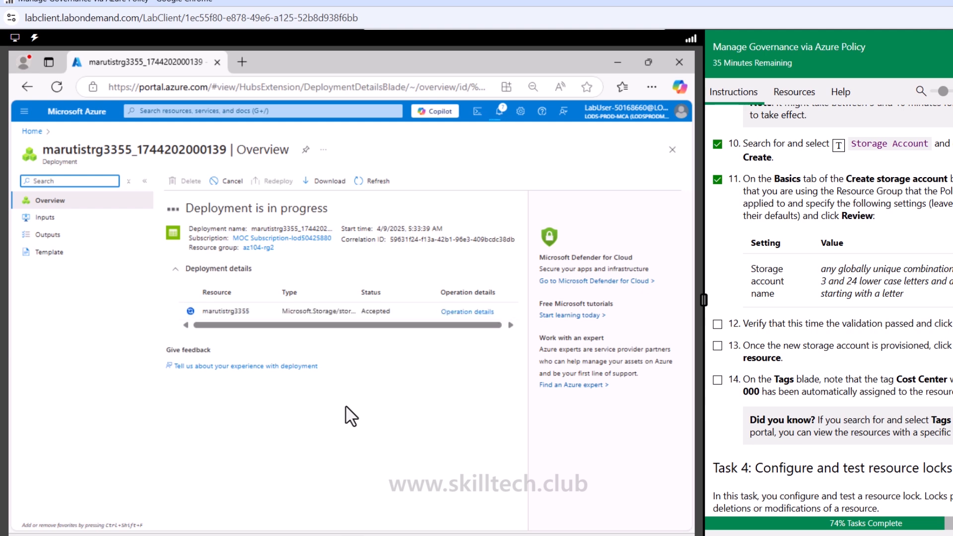
- Check the new storage account's tags and mark Task 3 instruction 14 and Task 4 instructions 1 to 3 as done
{"action": "left_click", "coordinate": [225, 309]}
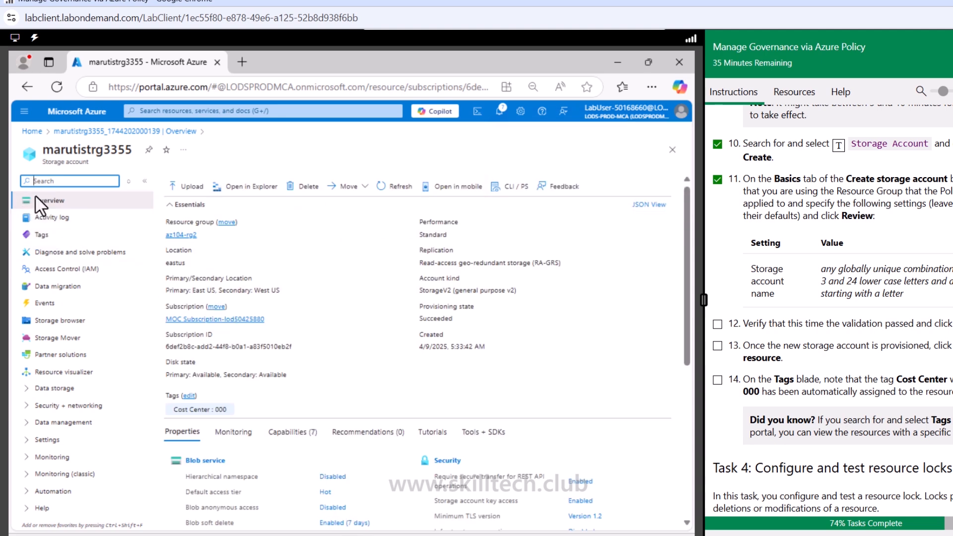
{"action": "left_click", "coordinate": [42, 235]}
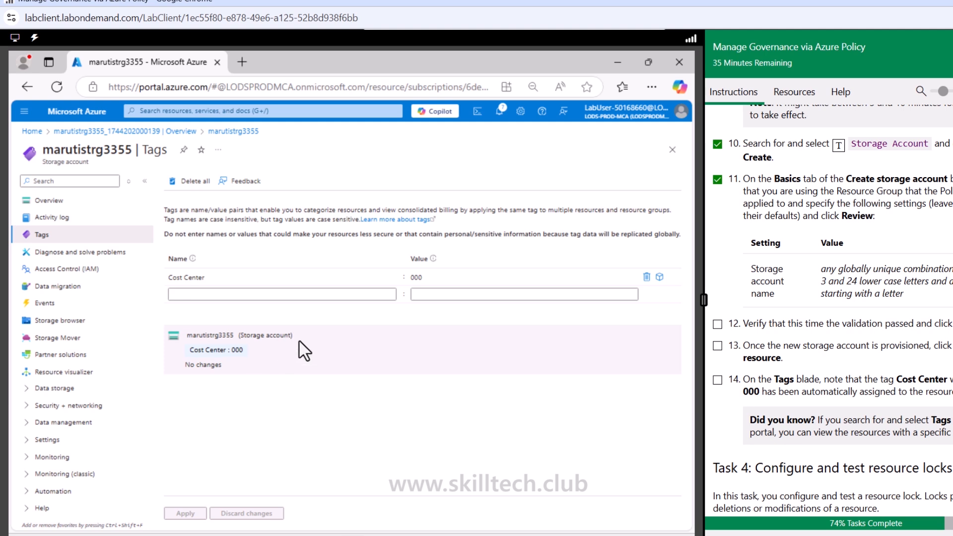
{"action": "left_click", "coordinate": [717, 380]}
{"action": "scroll", "coordinate": [730, 403], "scroll_direction": "down", "scroll_amount": 5}
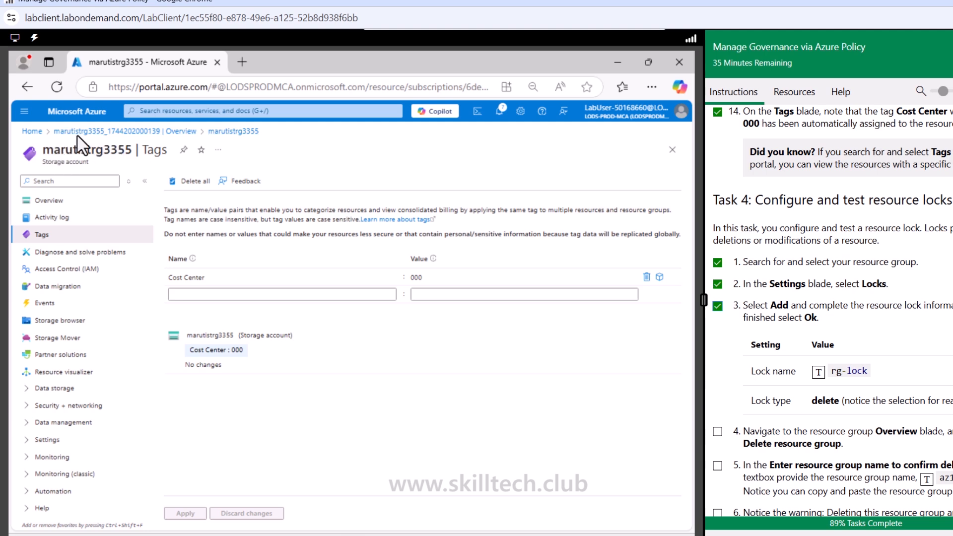
- Open the resource group az104-rg2 and find its Locks settings by searching for "lock"
{"action": "left_click", "coordinate": [142, 133]}
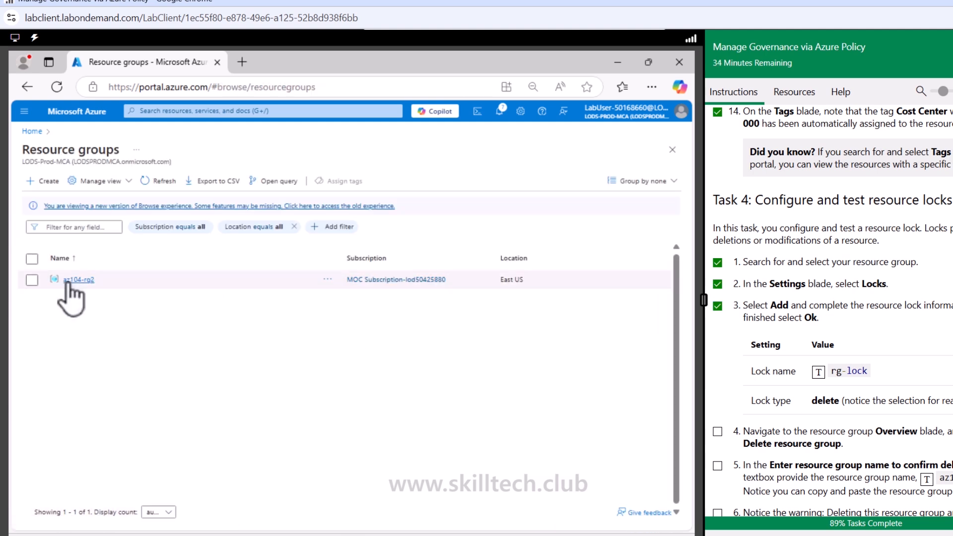
{"action": "left_click", "coordinate": [78, 281]}
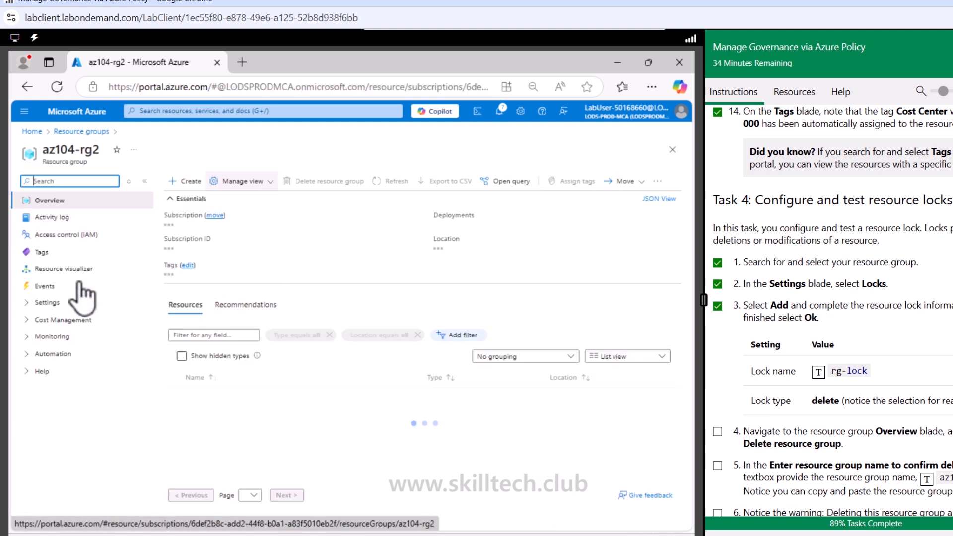
{"action": "left_click", "coordinate": [70, 182]}
{"action": "type", "text": "lock"}
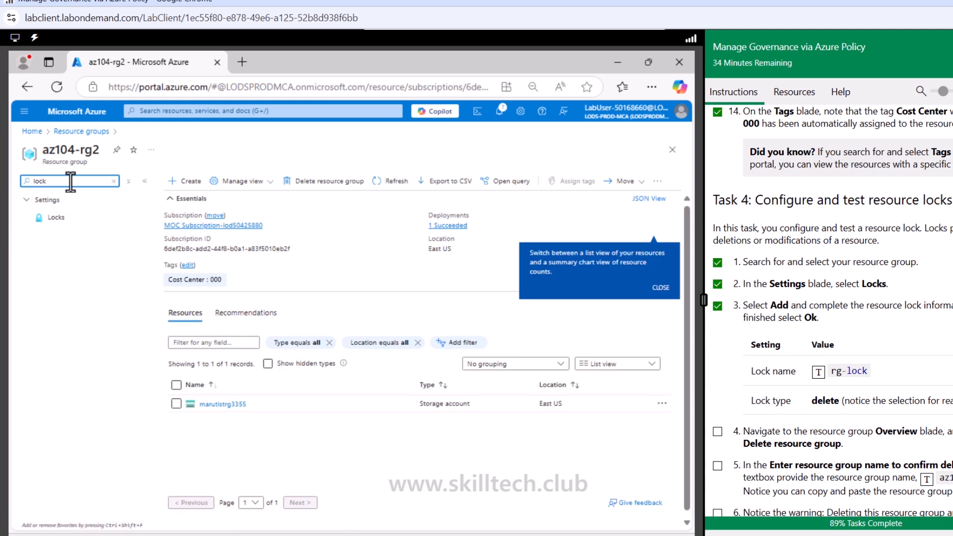
{"action": "left_click", "coordinate": [56, 222]}
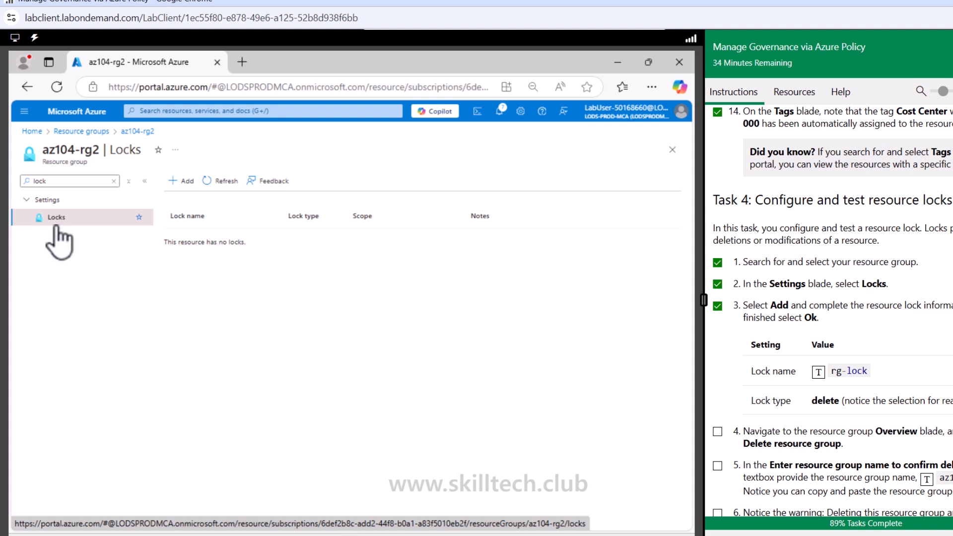
- Add a lock named rg-lock with lock type Delete to the resource group az104-rg2
{"action": "left_click", "coordinate": [183, 180]}
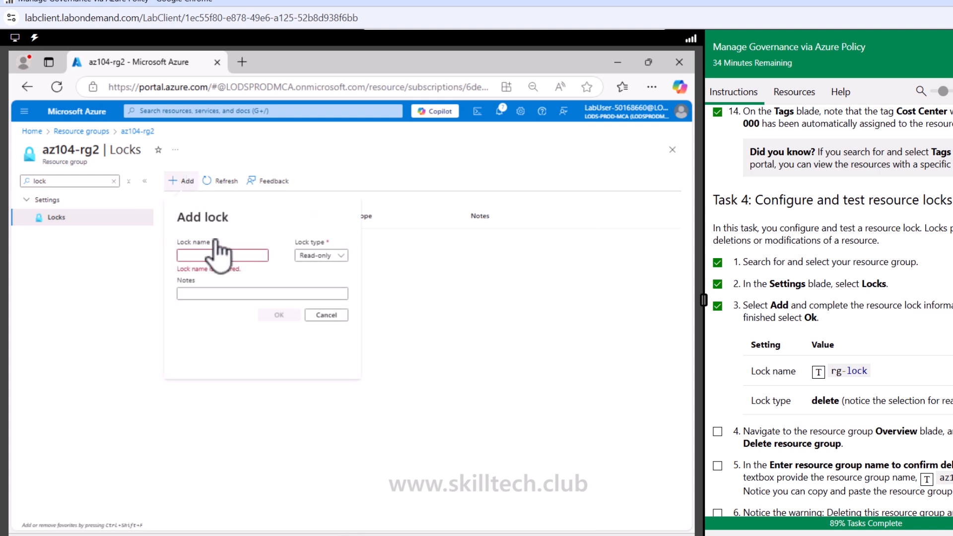
{"action": "left_click", "coordinate": [818, 372]}
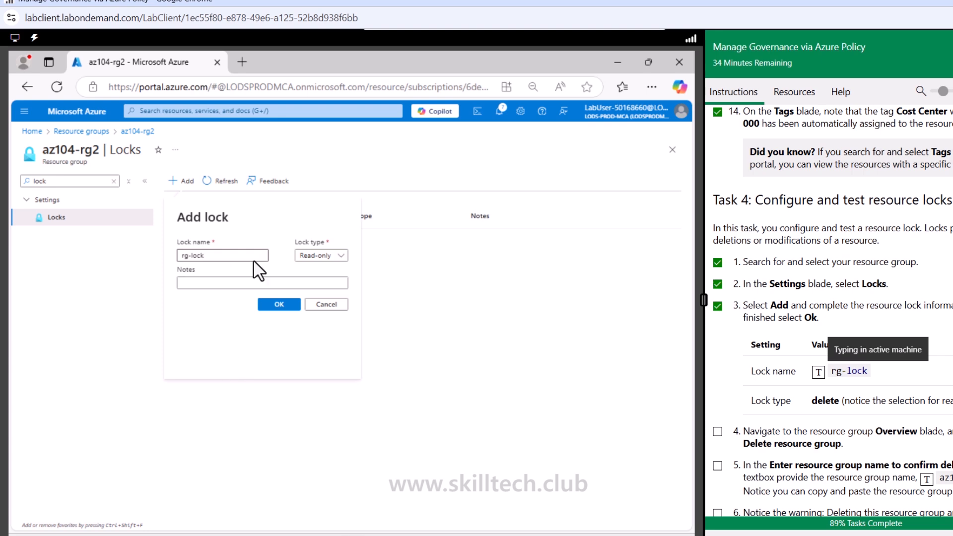
{"action": "left_click", "coordinate": [327, 256]}
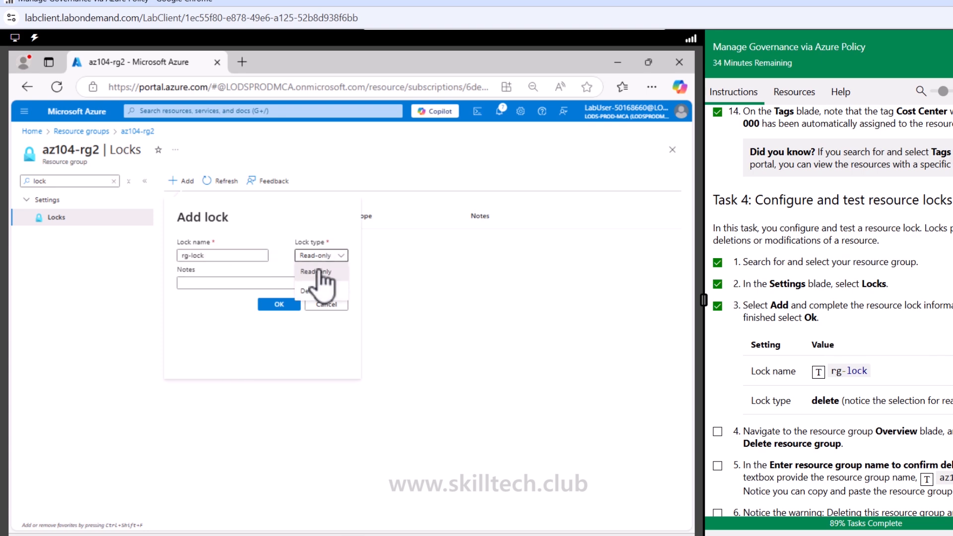
{"action": "left_click", "coordinate": [311, 290]}
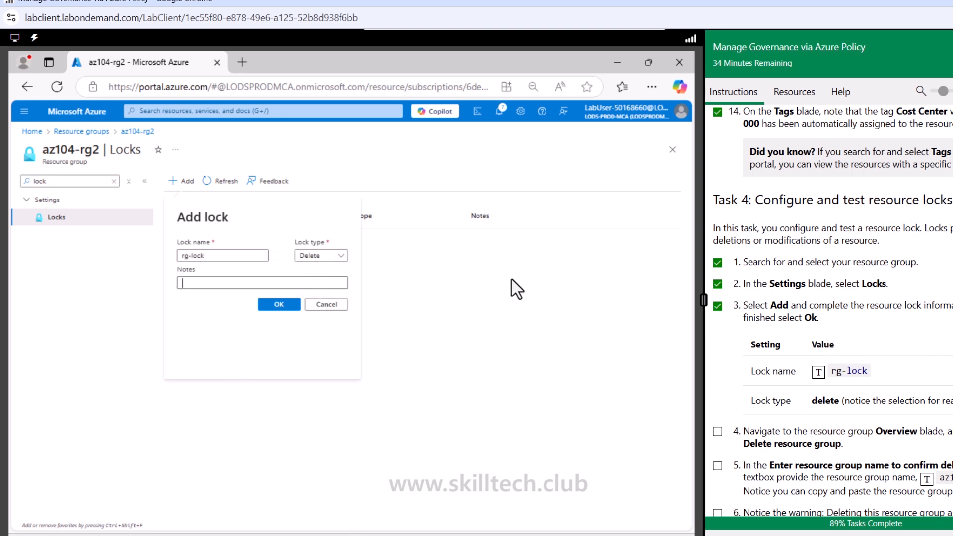
{"action": "scroll", "coordinate": [793, 356], "scroll_direction": "down", "scroll_amount": 3}
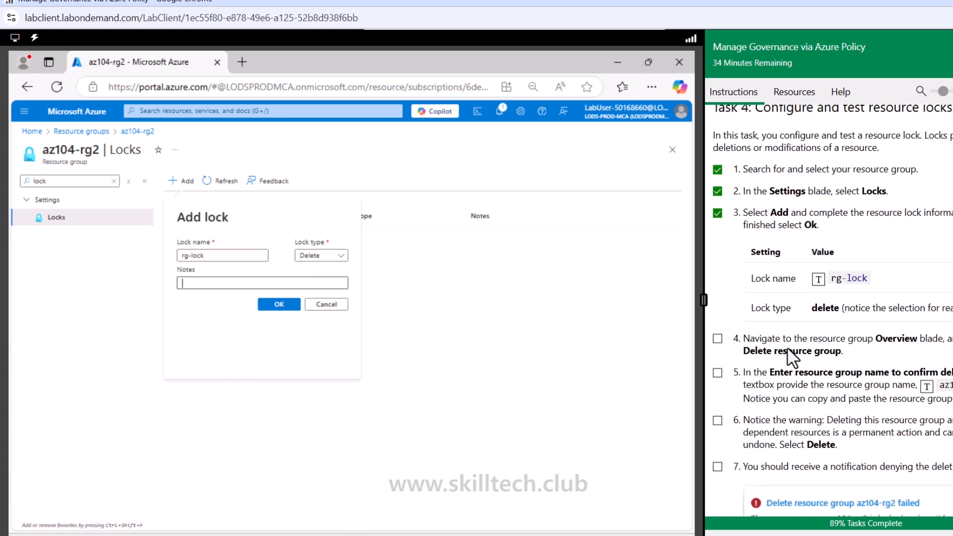
{"action": "left_click", "coordinate": [277, 304]}
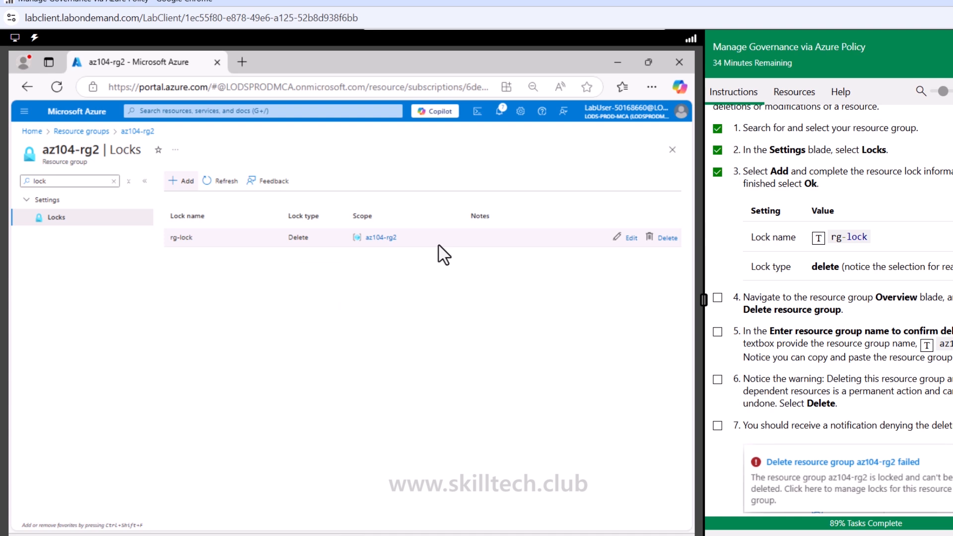
- Mark Task 4 instructions 4 and 5 as done and try to delete resource group az104-rg2, confirming with its name
{"action": "left_click", "coordinate": [717, 297]}
{"action": "left_click", "coordinate": [717, 331]}
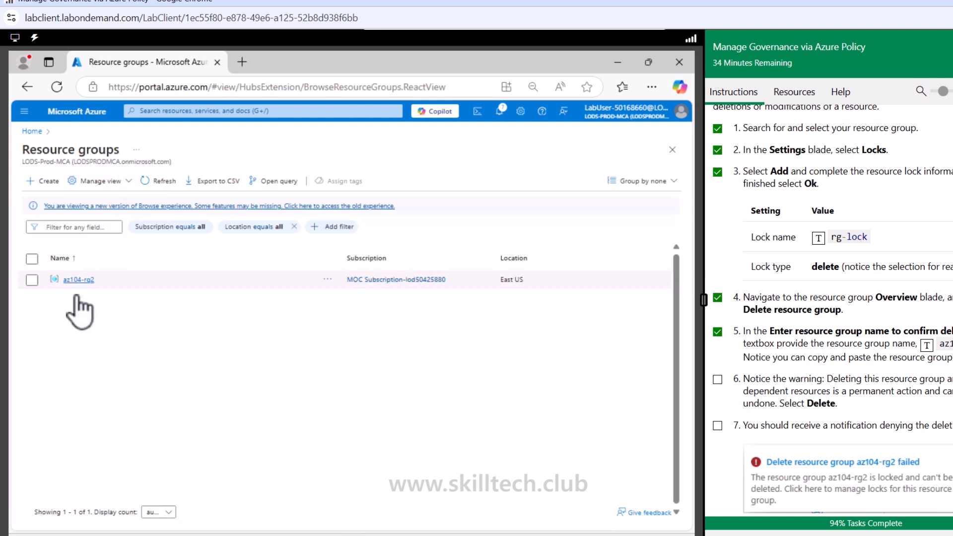
{"action": "left_click", "coordinate": [75, 280]}
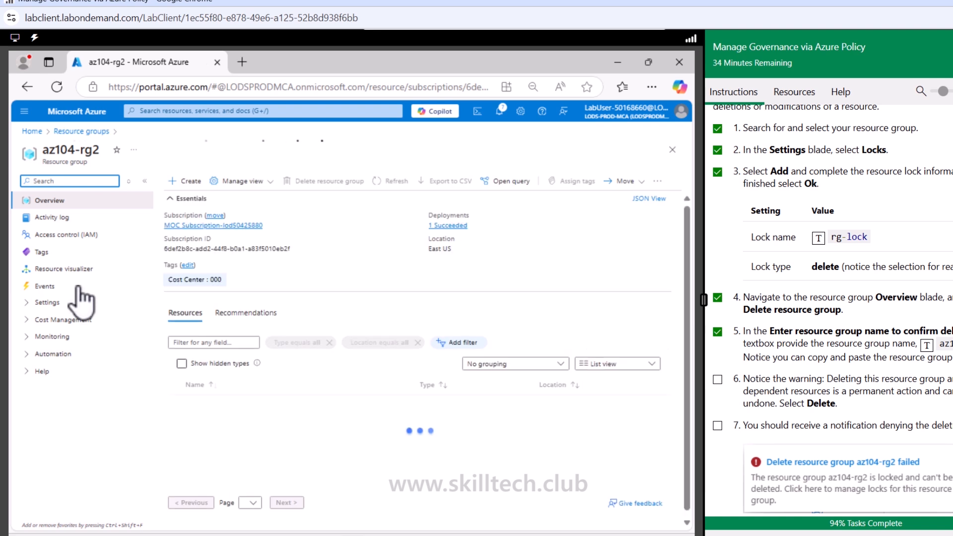
{"action": "left_click", "coordinate": [318, 182]}
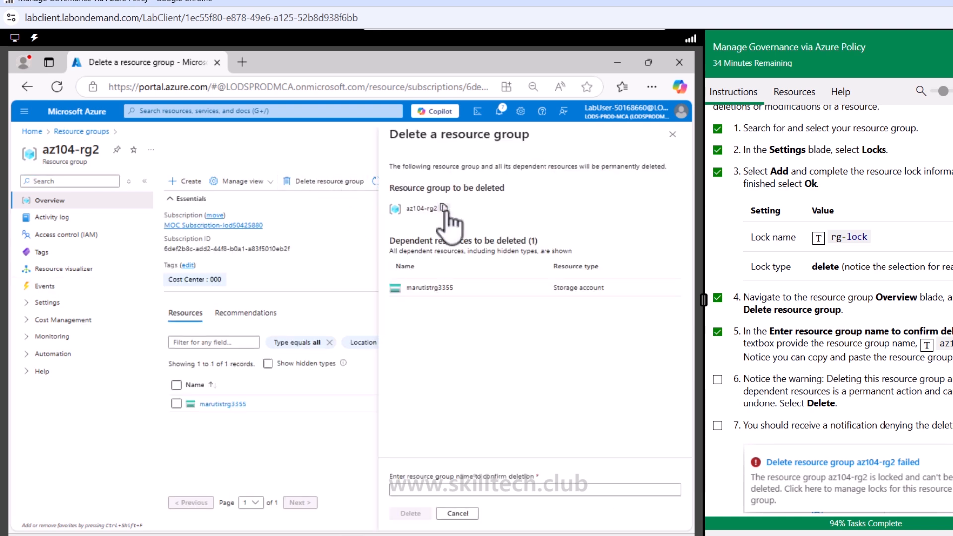
{"action": "left_click", "coordinate": [444, 208]}
{"action": "right_click", "coordinate": [484, 490]}
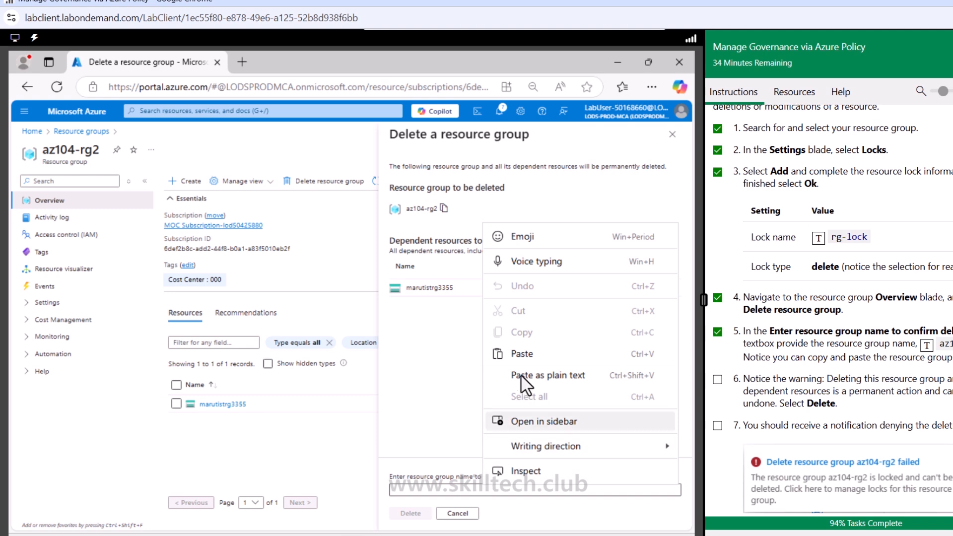
{"action": "left_click", "coordinate": [522, 353]}
{"action": "left_click", "coordinate": [420, 514]}
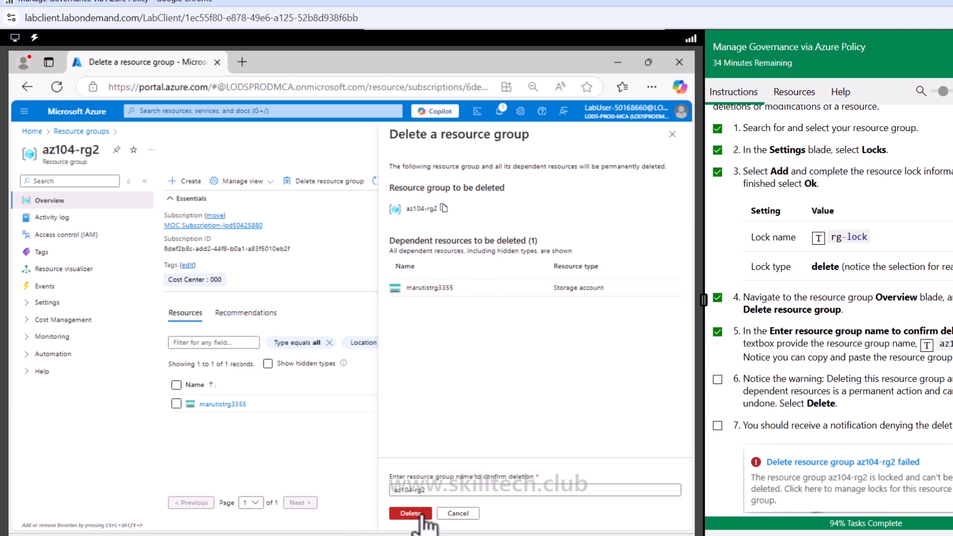
{"action": "left_click", "coordinate": [534, 375]}
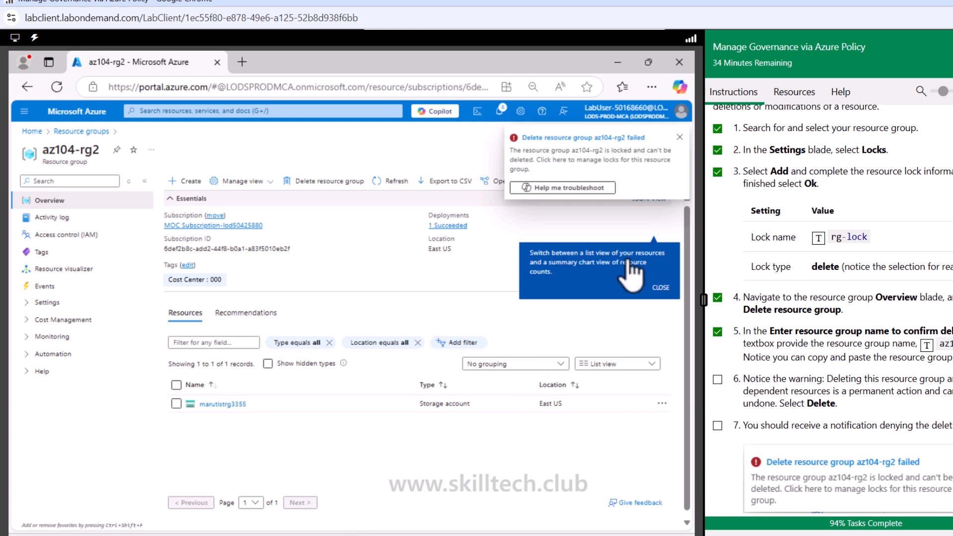
- Remove the rg-lock lock from az104-rg2 and mark Task 4 instructions 6 and 7 as done
{"action": "left_click", "coordinate": [570, 149]}
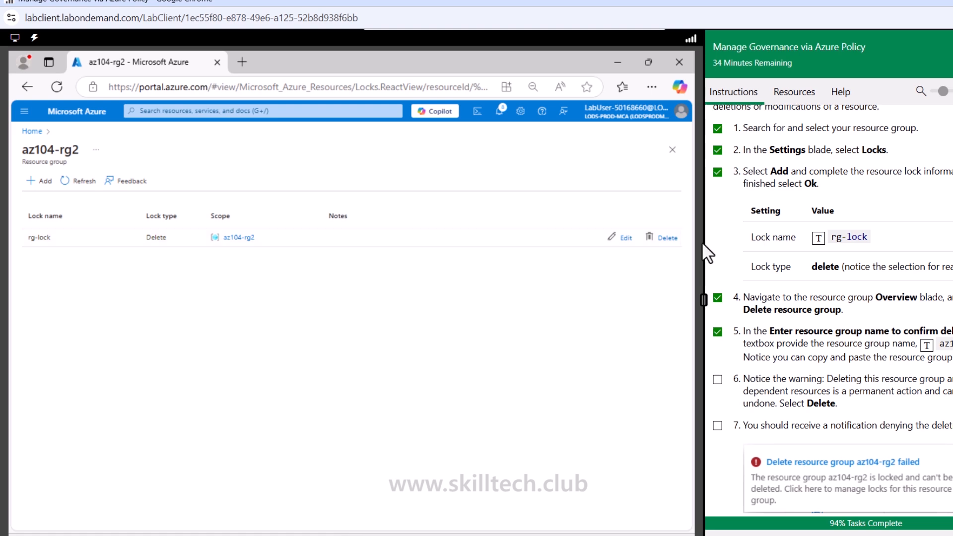
{"action": "left_click", "coordinate": [667, 238]}
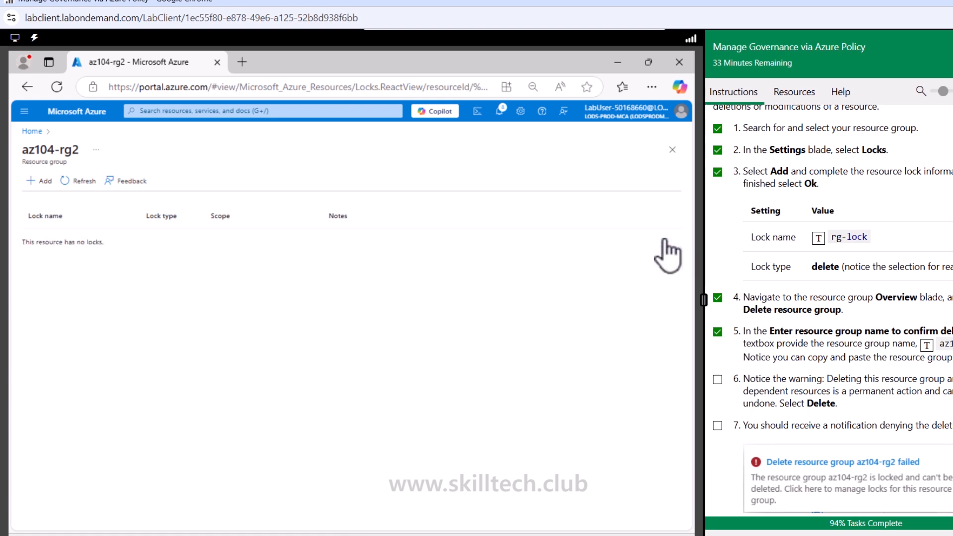
{"action": "scroll", "coordinate": [851, 385], "scroll_direction": "down", "scroll_amount": 4}
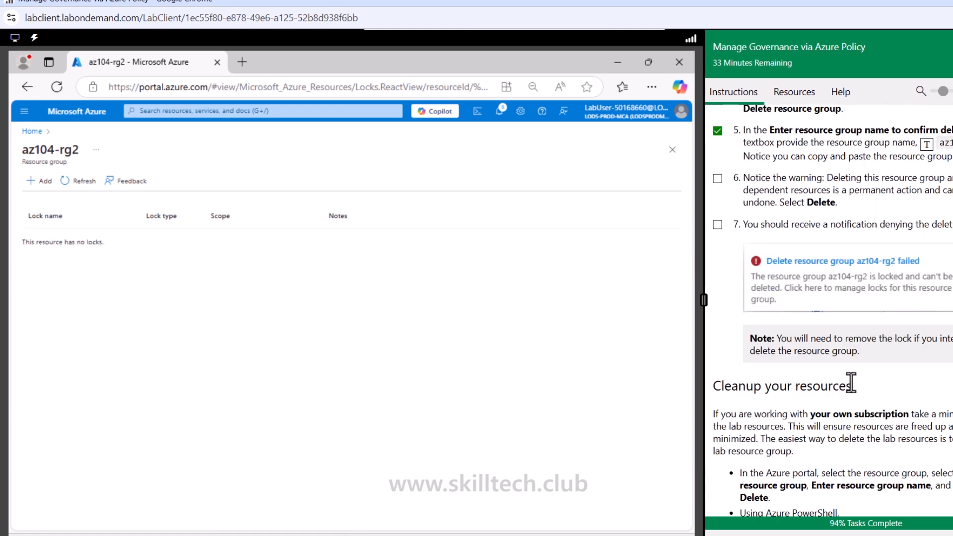
{"action": "left_click", "coordinate": [717, 224]}
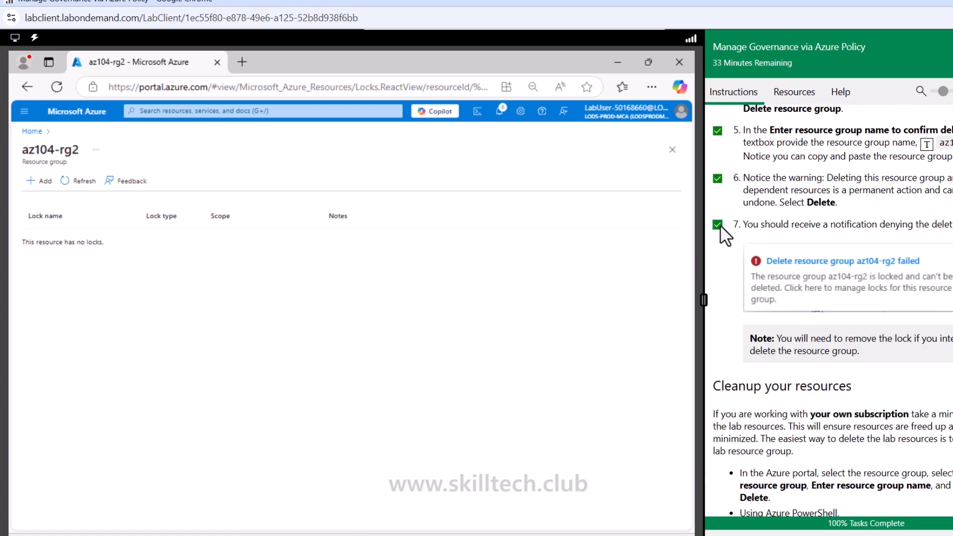
- Reopen the resource group az104-rg2 and delete it with its dependent resources, entering az104-rg2 to confirm
{"action": "left_click", "coordinate": [30, 130]}
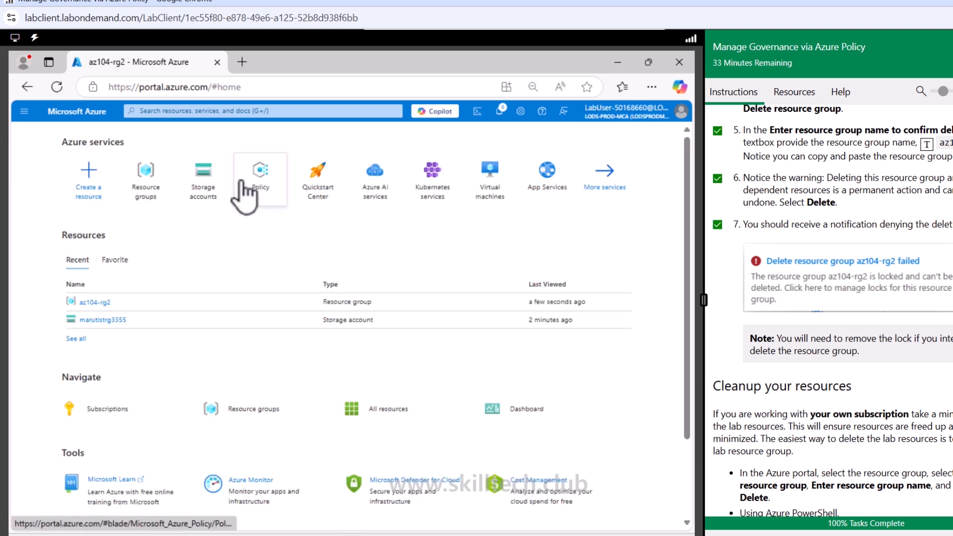
{"action": "left_click", "coordinate": [143, 199]}
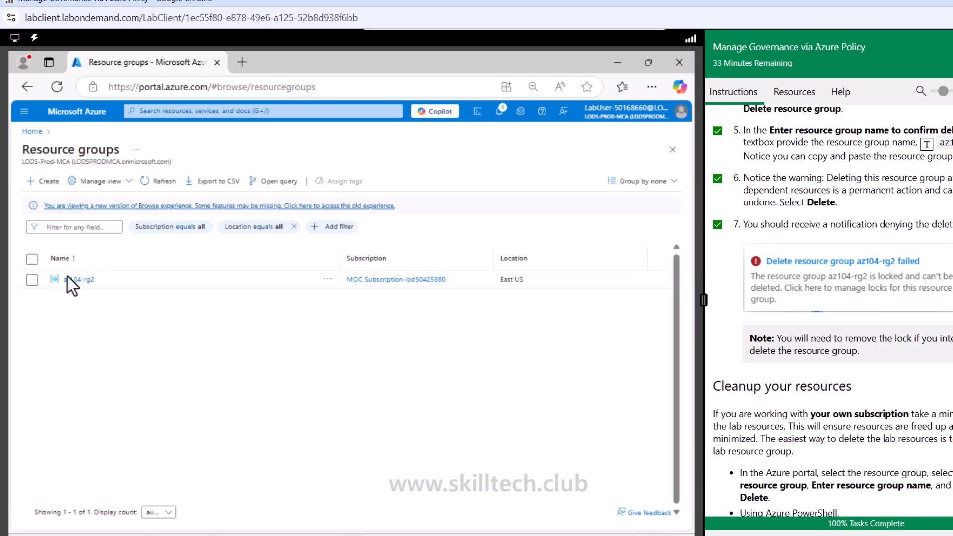
{"action": "left_click", "coordinate": [69, 280]}
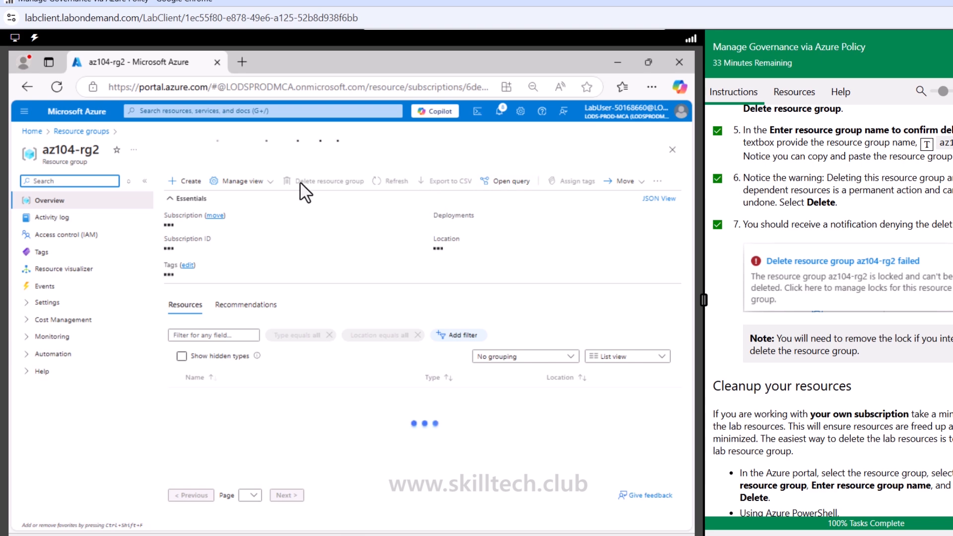
{"action": "left_click", "coordinate": [326, 182]}
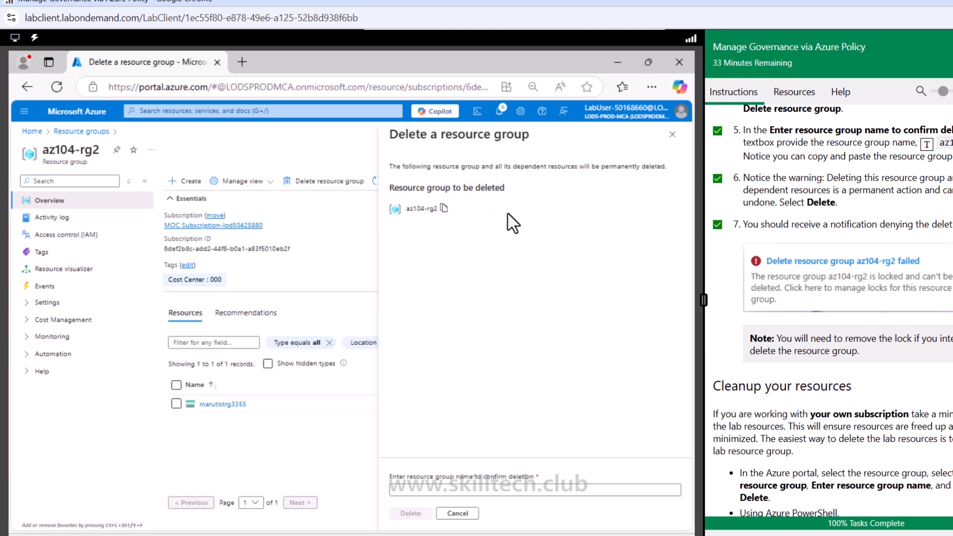
{"action": "right_click", "coordinate": [510, 489]}
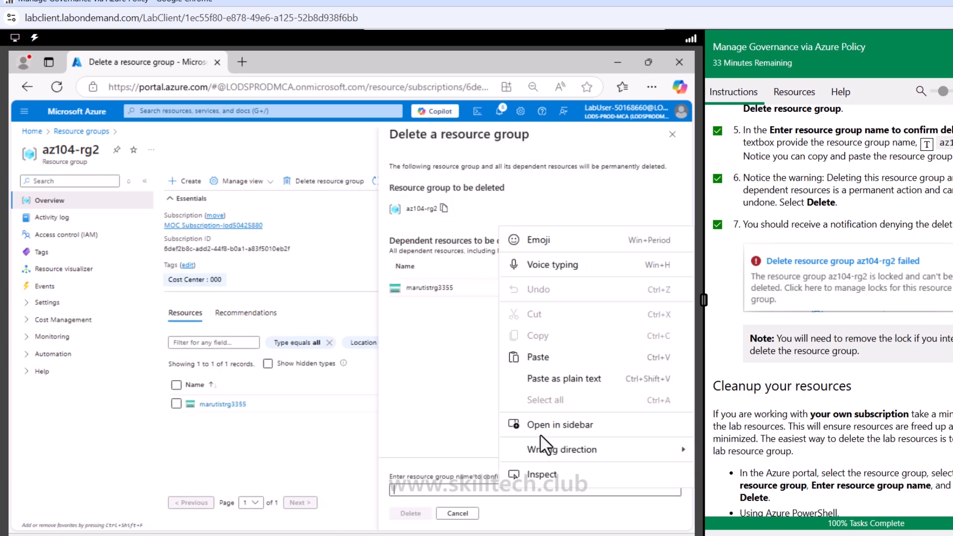
{"action": "left_click", "coordinate": [540, 358]}
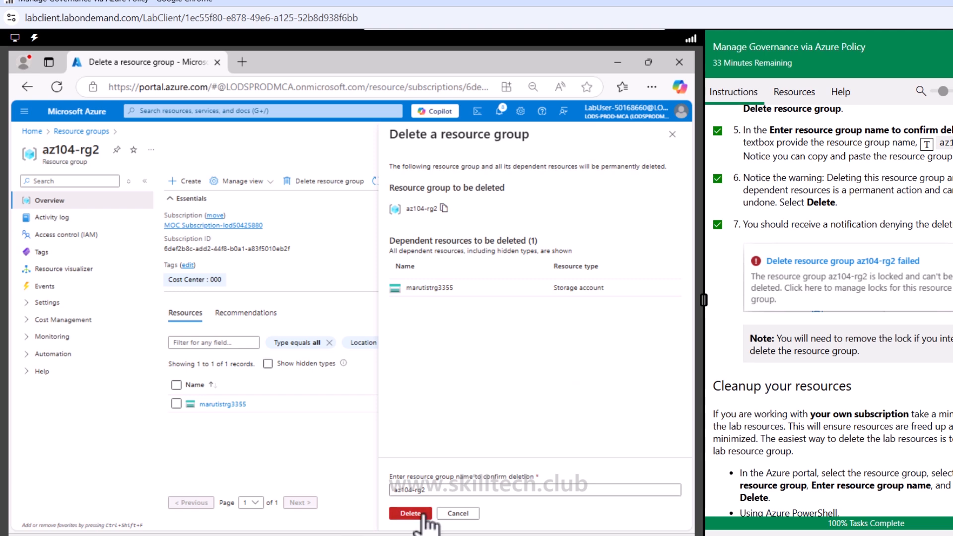
{"action": "left_click", "coordinate": [410, 513]}
{"action": "left_click", "coordinate": [541, 377]}
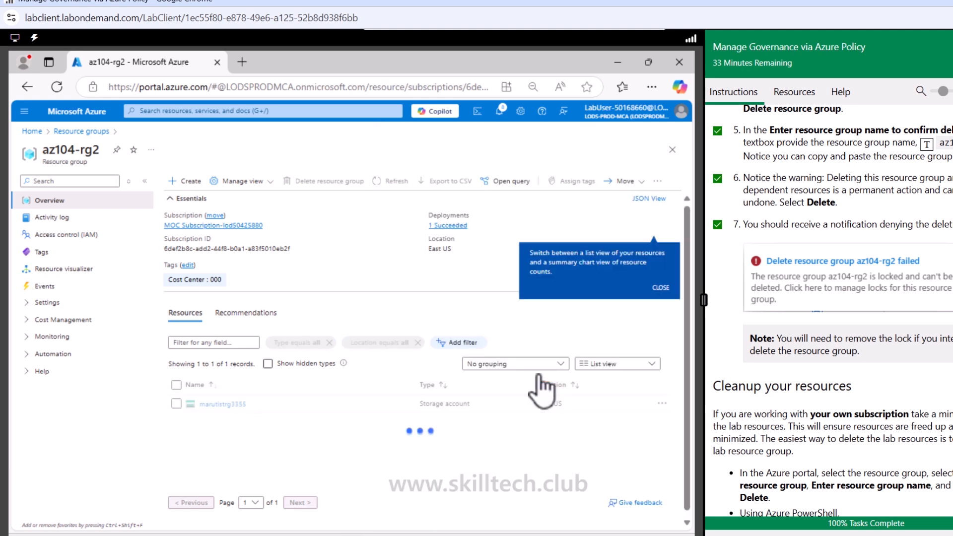
- Check the deletion's progress in the portal notifications and review the lab's cleanup, Copilot, training and key takeaways sections
{"action": "left_click", "coordinate": [500, 111]}
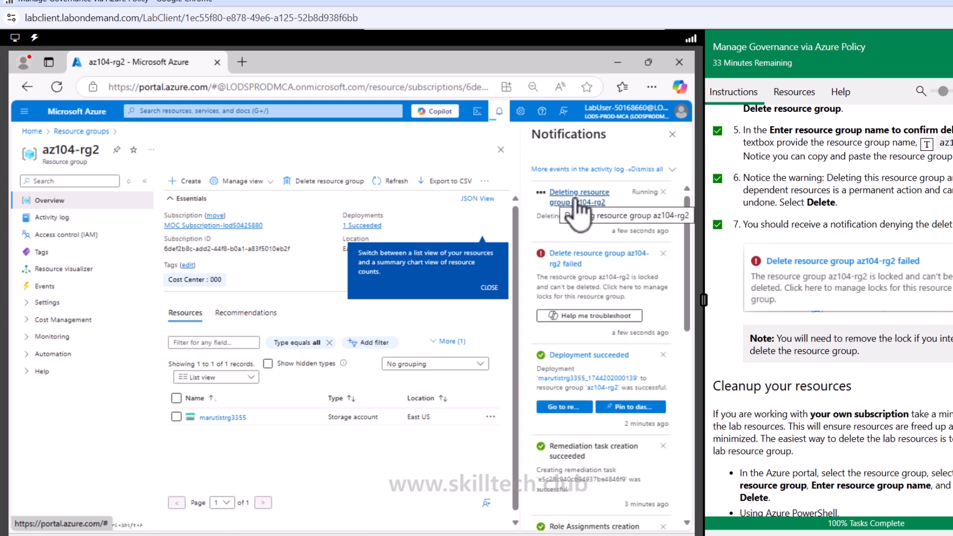
{"action": "scroll", "coordinate": [749, 243], "scroll_direction": "down", "scroll_amount": 4}
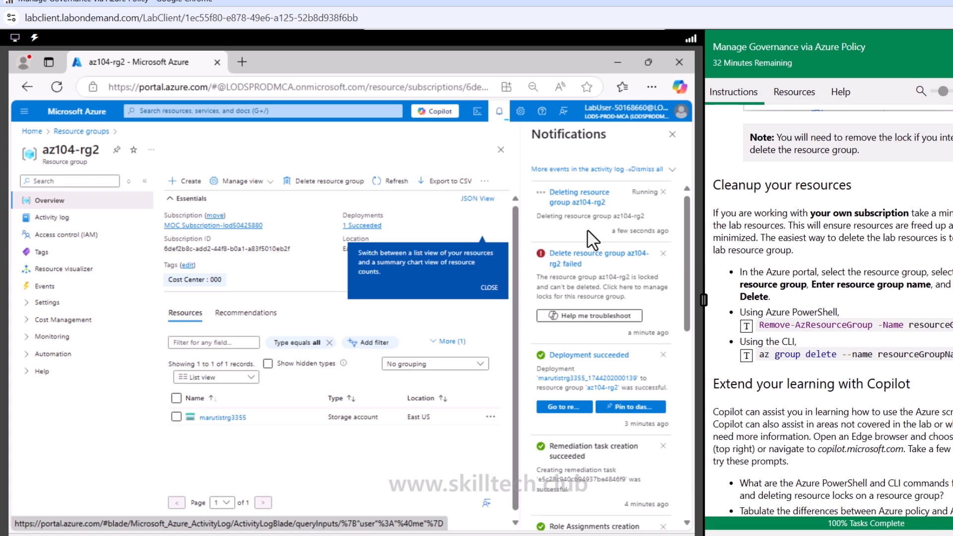
{"action": "scroll", "coordinate": [779, 317], "scroll_direction": "down", "scroll_amount": 7}
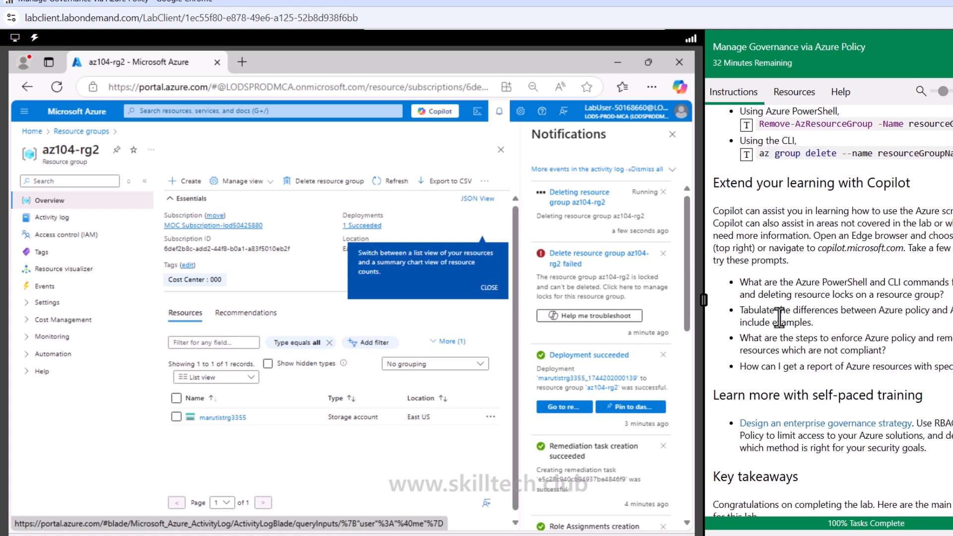
{"action": "scroll", "coordinate": [779, 318], "scroll_direction": "down", "scroll_amount": 4}
{"action": "scroll", "coordinate": [779, 318], "scroll_direction": "up", "scroll_amount": 12}
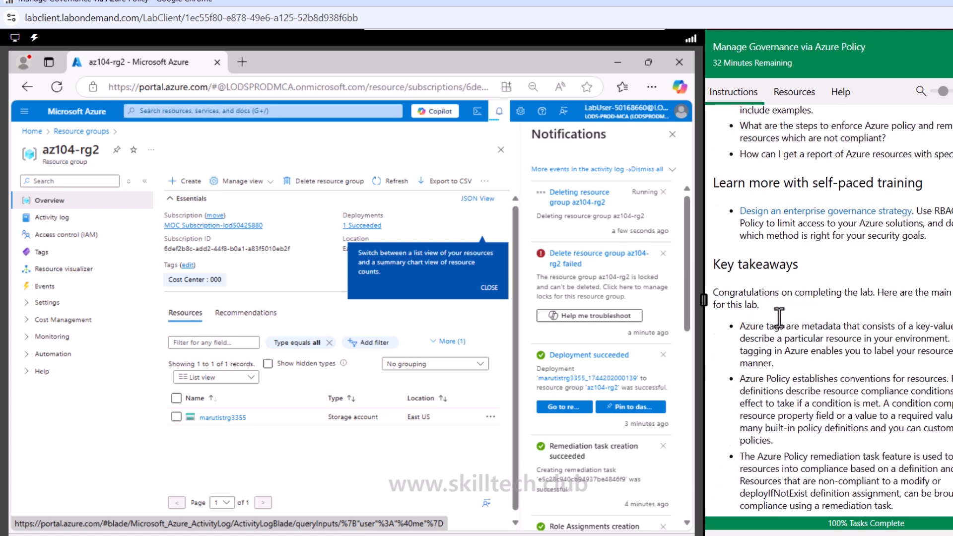